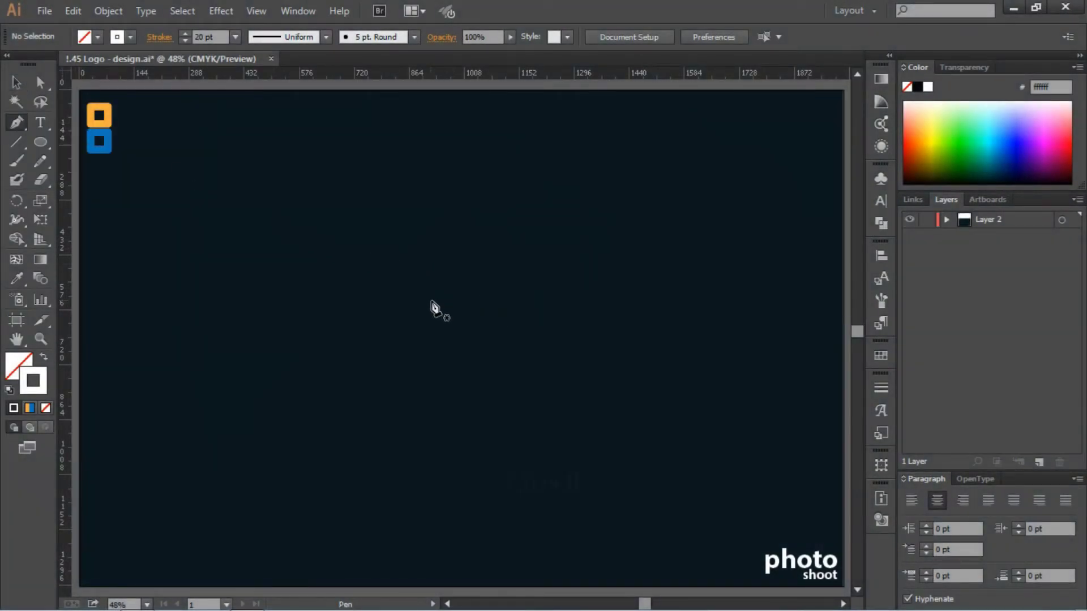
- Draw a white L-shaped path with the Pen tool, about 202 px across and about 108 px down from its right end
left_click_drag(432, 301, 510, 307)
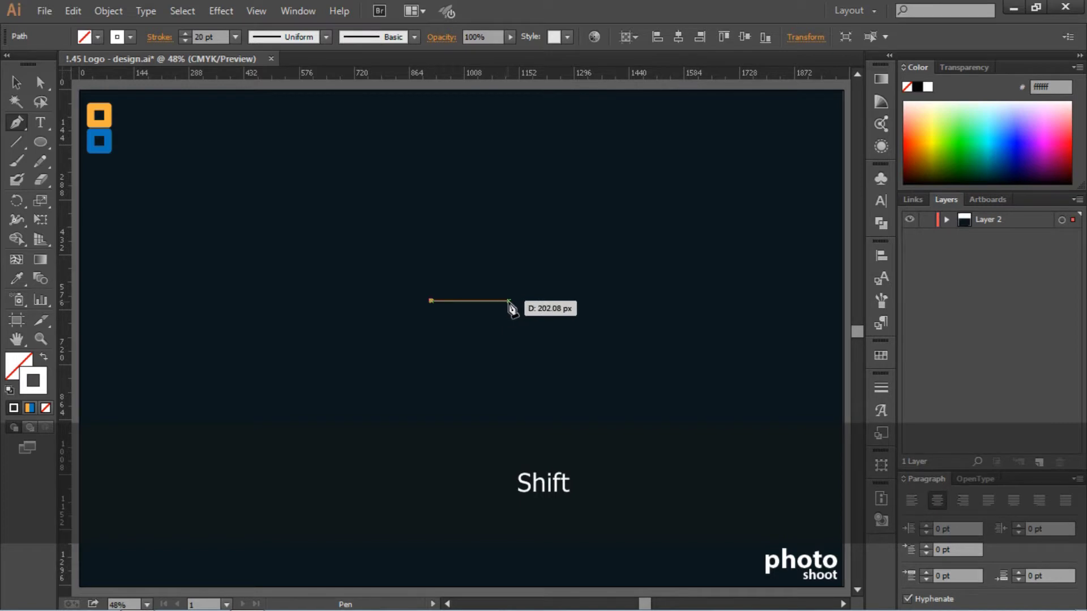
left_click(508, 301)
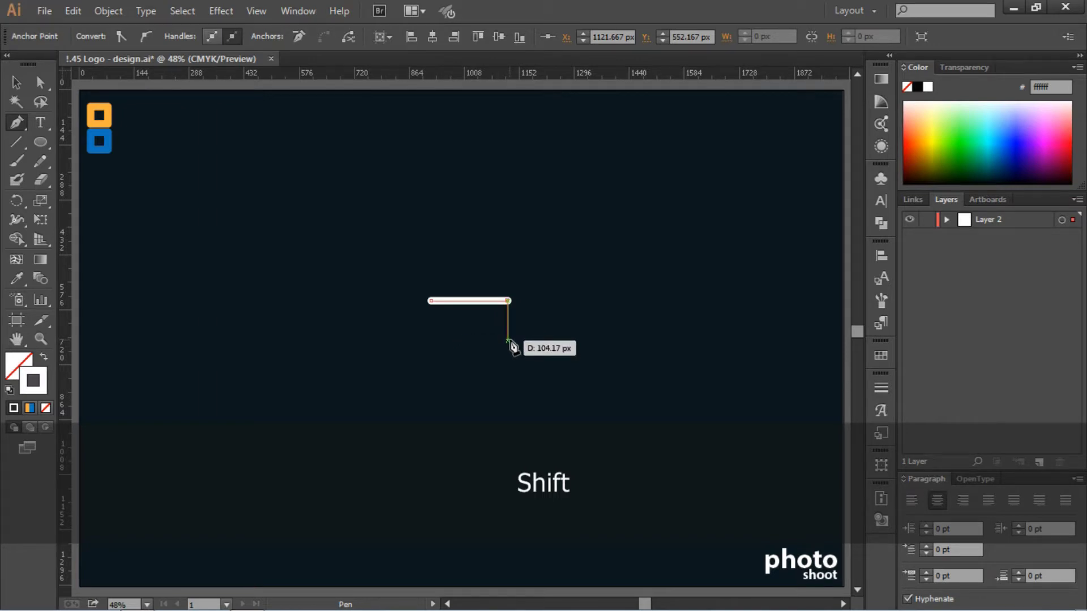
left_click(507, 338, "shift")
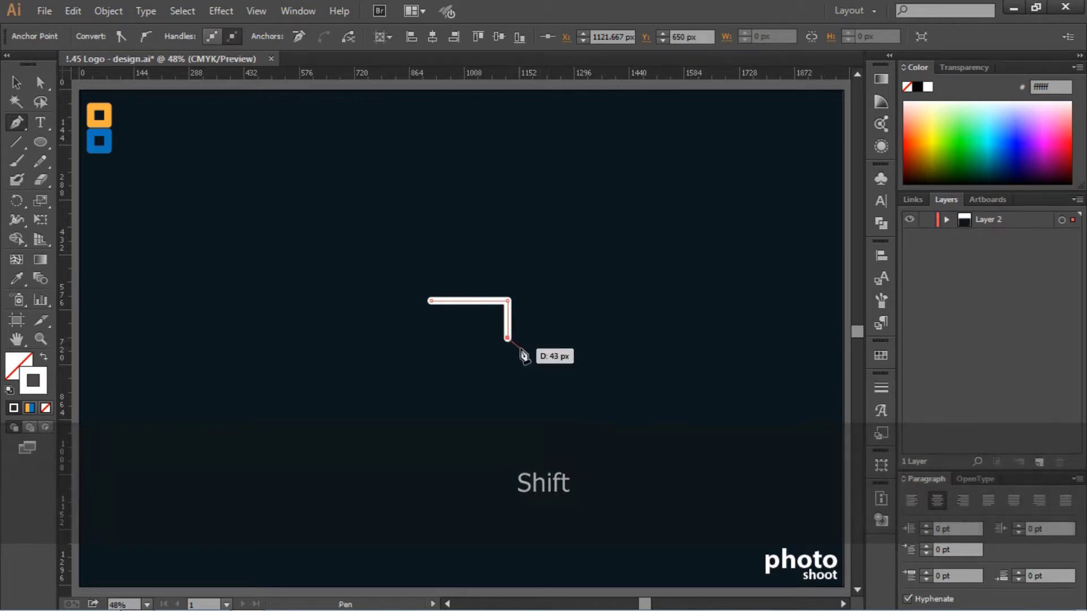
key("ctrl+z")
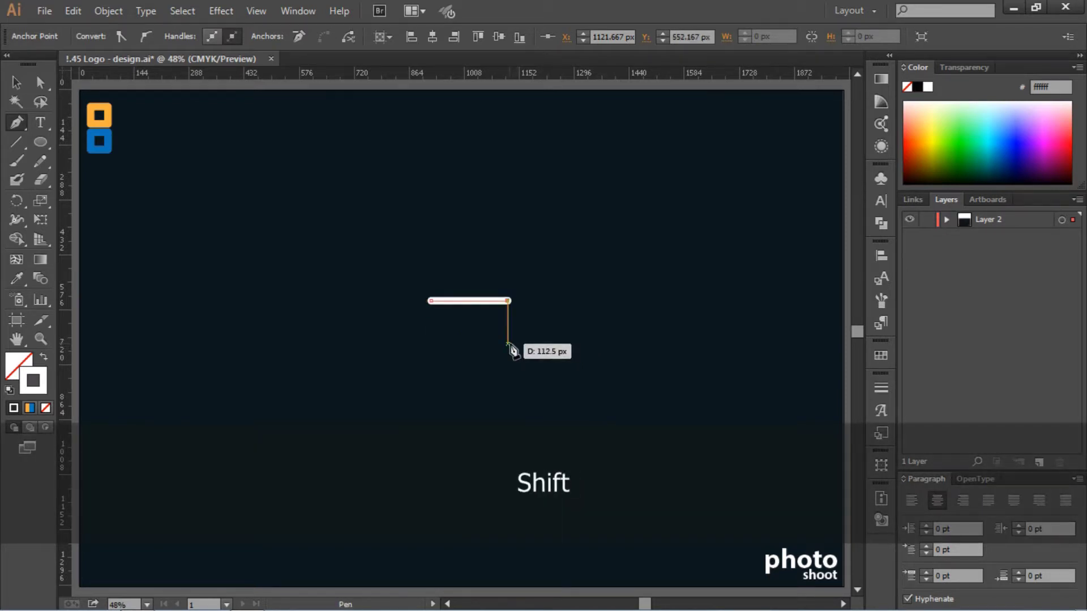
left_click(508, 342, "shift")
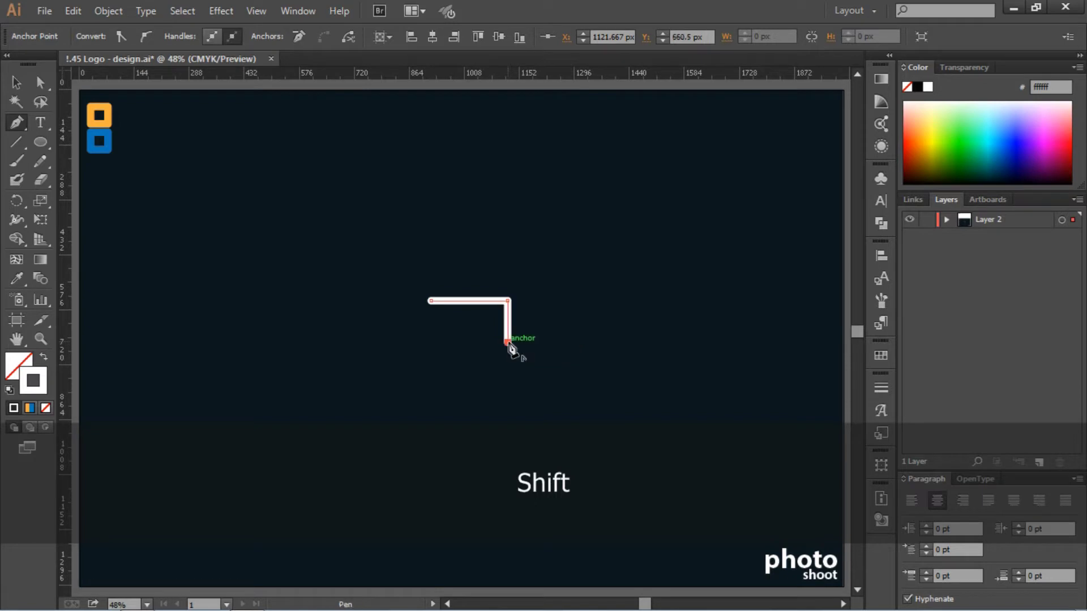
key("p")
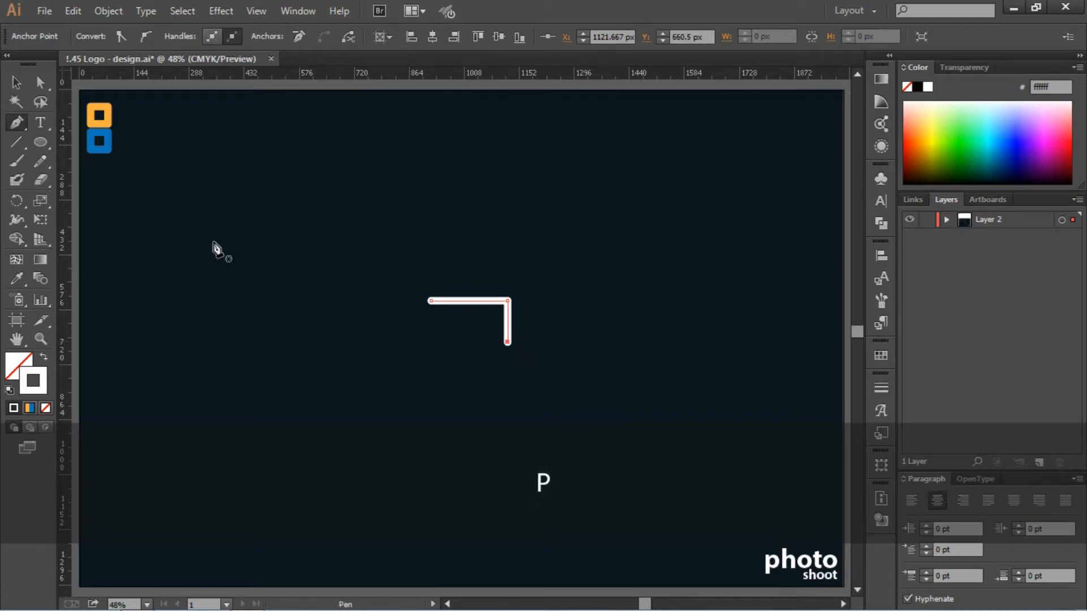
left_click(46, 90)
left_click(288, 195)
left_click_drag(366, 264, 548, 380)
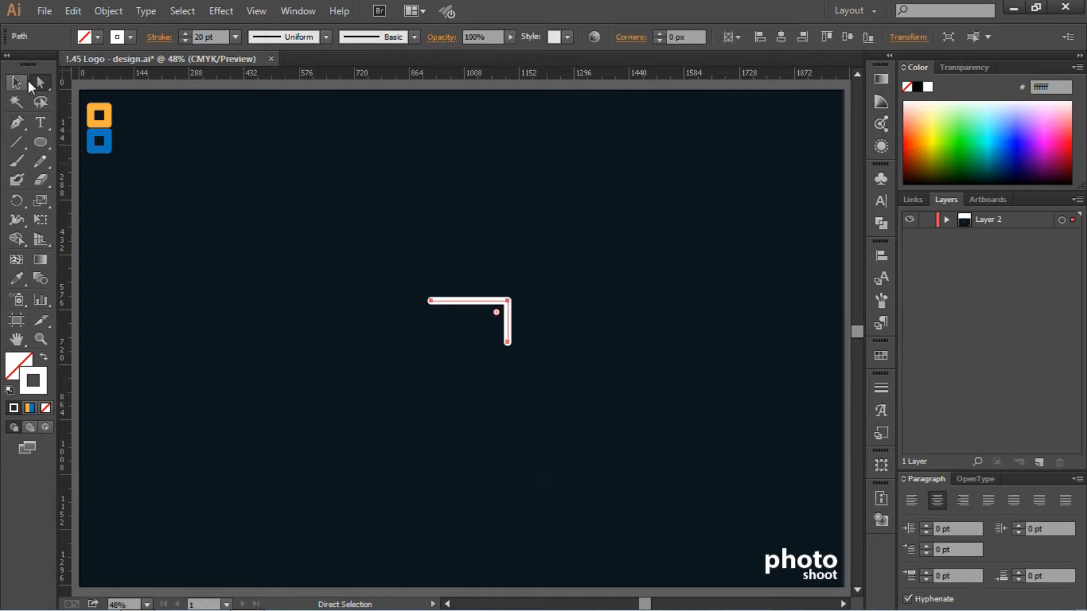
left_click(347, 202)
- Draw a shorter horizontal line just above the L-shaped path, starting in line with its vertical leg
key("ctrl+equal")
key("ctrl+equal")
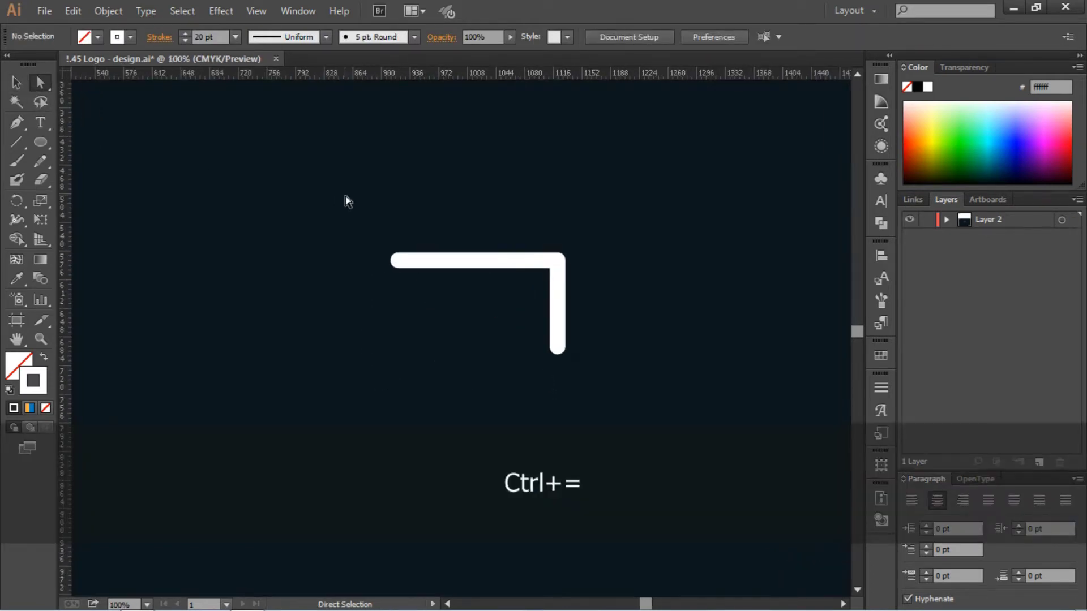
scroll(333, 248, "up", 2)
scroll(334, 253, "right", 2)
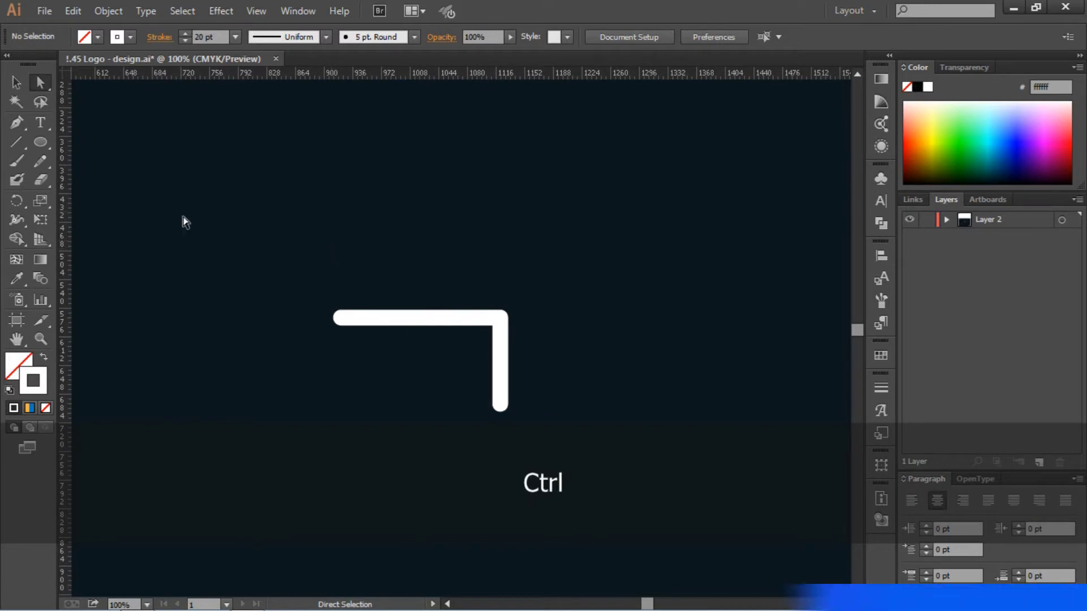
left_click(17, 123)
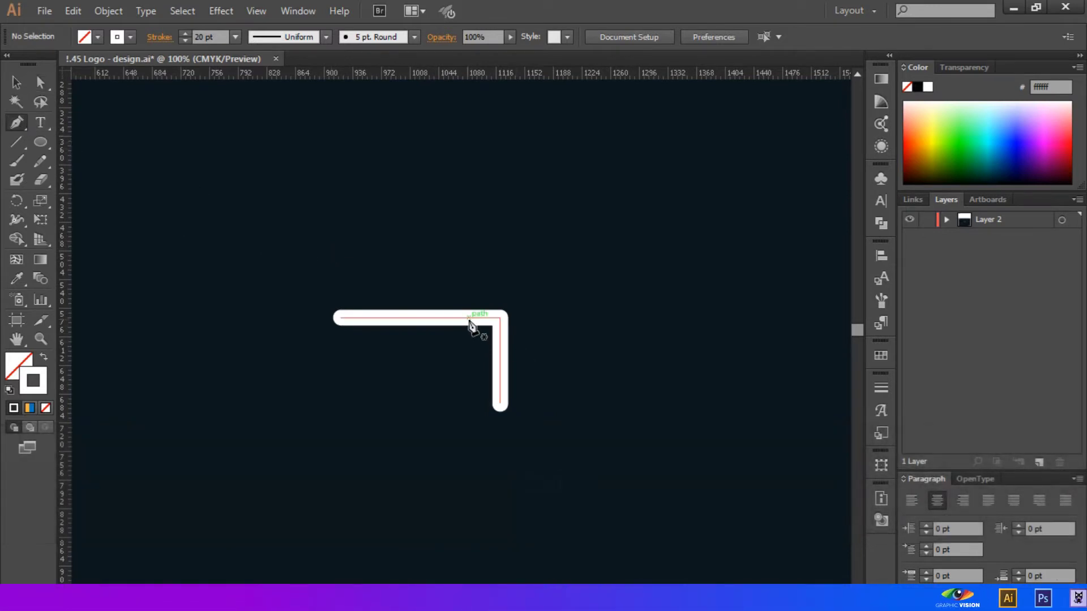
left_click(500, 299)
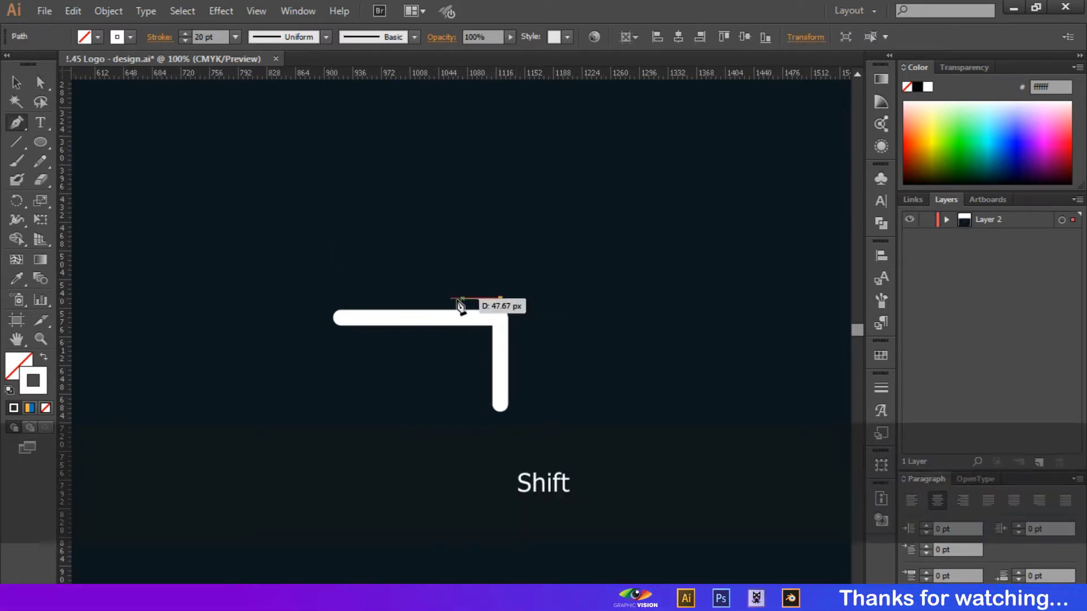
left_click(395, 298, "shift")
key("p")
key("v")
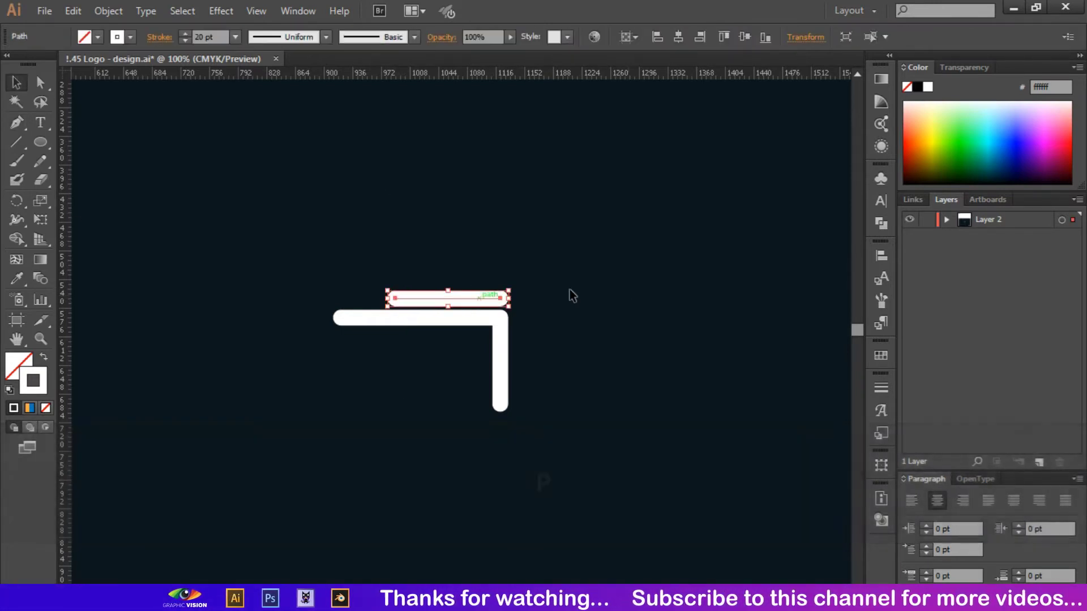
- Nudge the short line down against the long bar and duplicate it twice, stacking the copies above it
key("Down")
key("Down")
key("Down")
key("Down")
left_click_drag(460, 301, 463, 285)
left_click_drag(465, 285, 488, 262)
- Nudge the middle and upper bars down until each one touches the bar beneath it
left_click(559, 272)
left_click(490, 285)
key("Down")
key("Down")
key("Down")
left_click(562, 290)
left_click(490, 263)
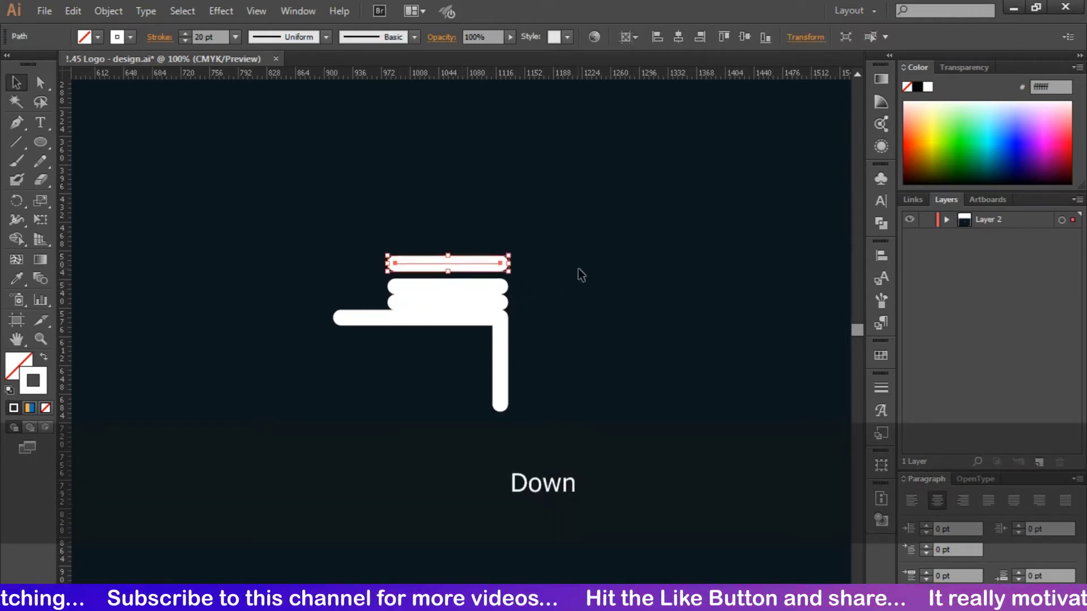
key("Down")
key("Down")
key("Down")
key("Down")
key("Down")
key("Down")
key("Down")
key("Down")
left_click(578, 268)
- Shift the left end points of the three short bars horizontally to form a stair-step outline, shortest at the top
key("a")
mouse_move(395, 270)
left_mouse_down()
mouse_move(422, 270)
mouse_move(380, 302)
mouse_move(401, 287)
left_mouse_up()
left_click(369, 235)
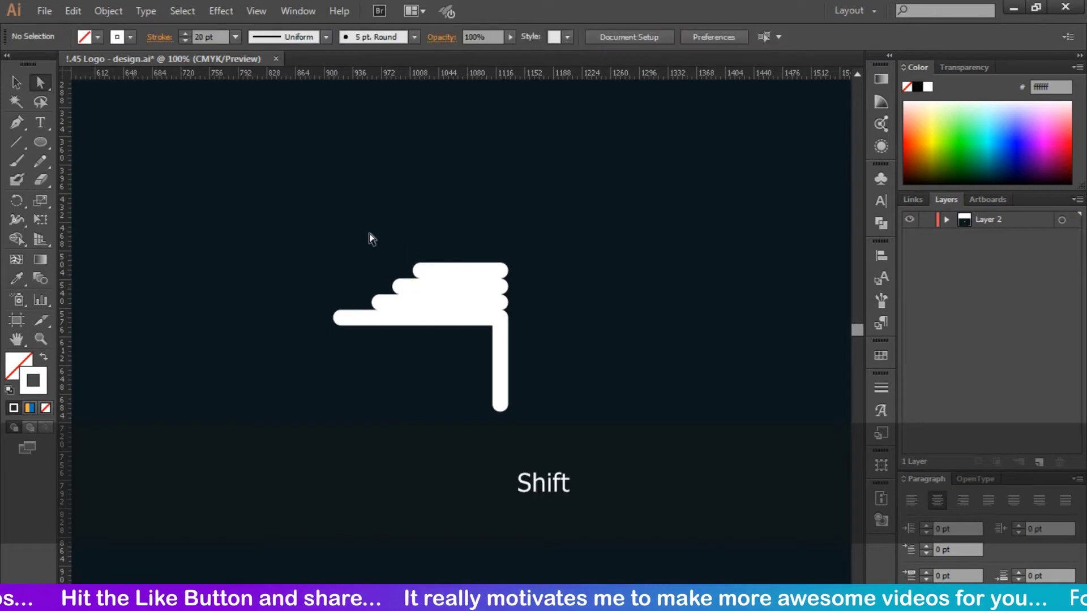
- Draw a vertical line joining the right end of the top bar to the corner of the L-shaped path
key("p")
left_click(500, 271)
left_click(501, 318, "shift")
key("v")
left_click(277, 170)
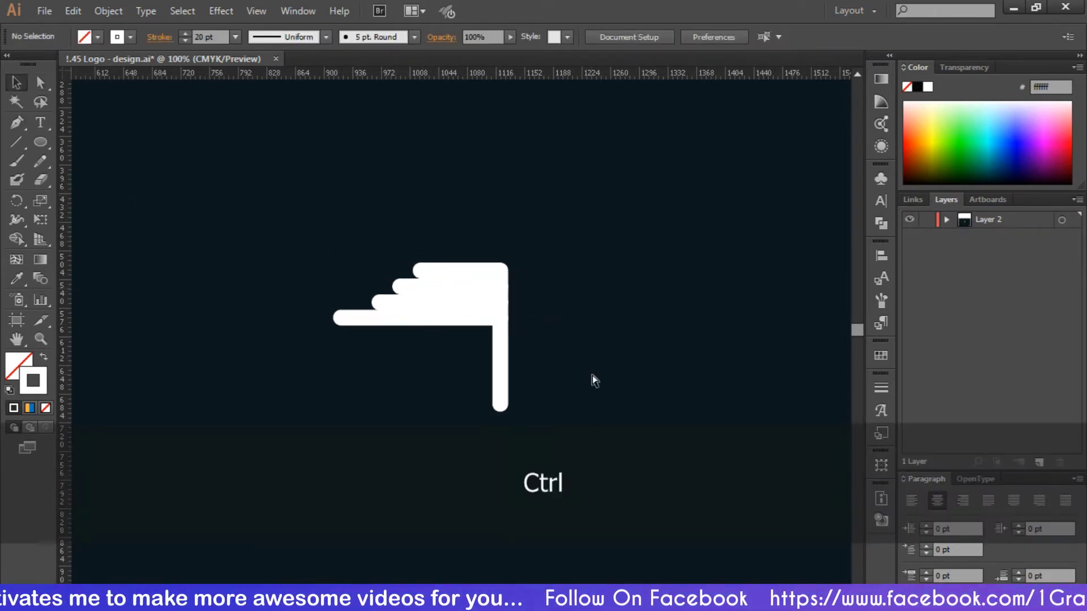
- Shorten the vertical leg slightly by moving its lower end point straight up
key("ctrl+equal")
key("ctrl+minus")
key("ctrl+minus")
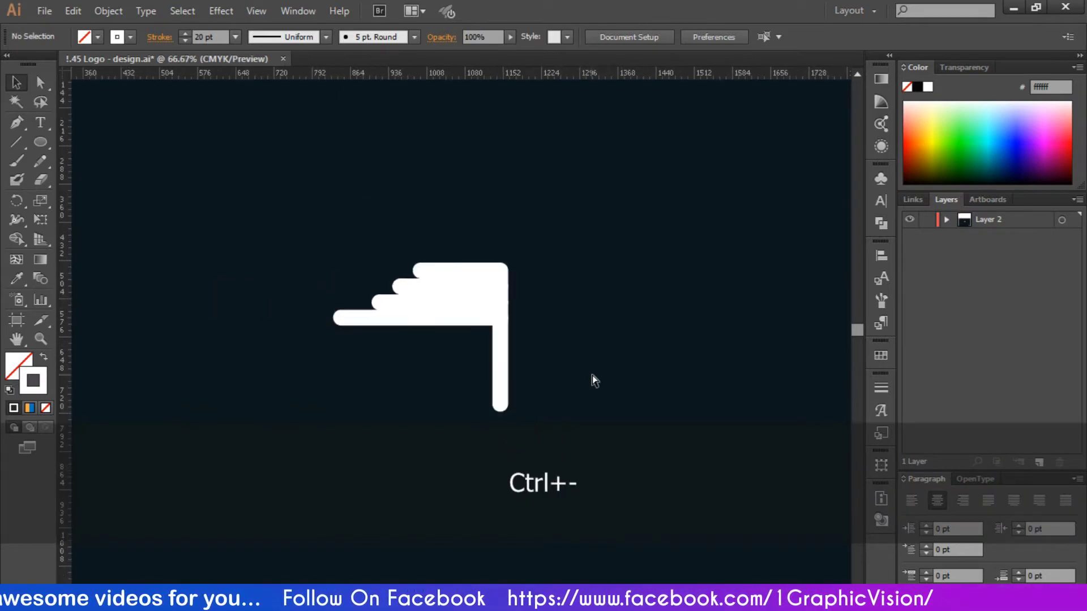
key("ctrl+equal")
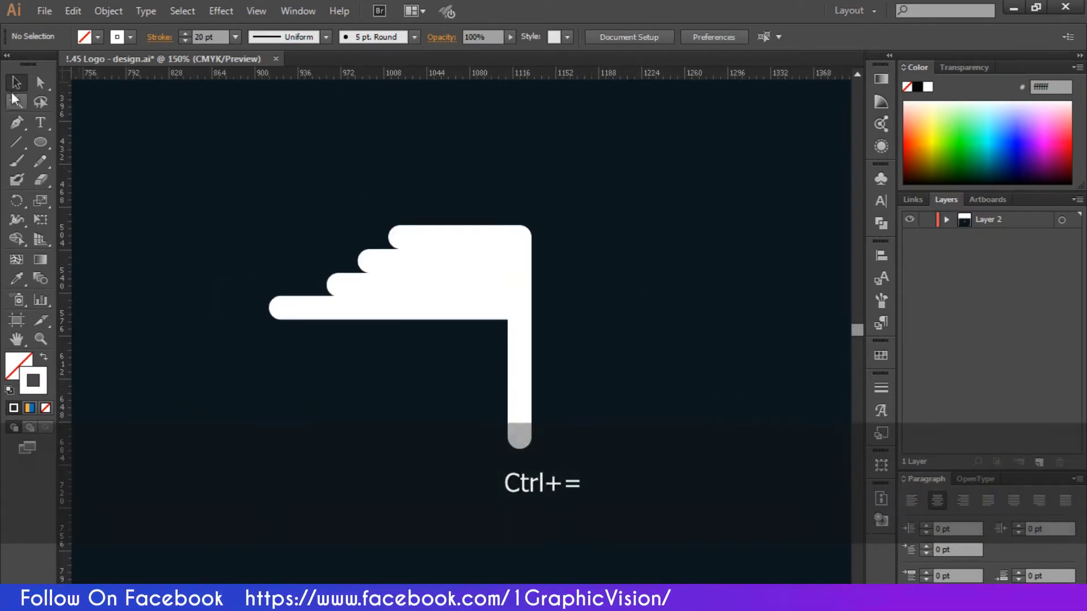
left_click(40, 85)
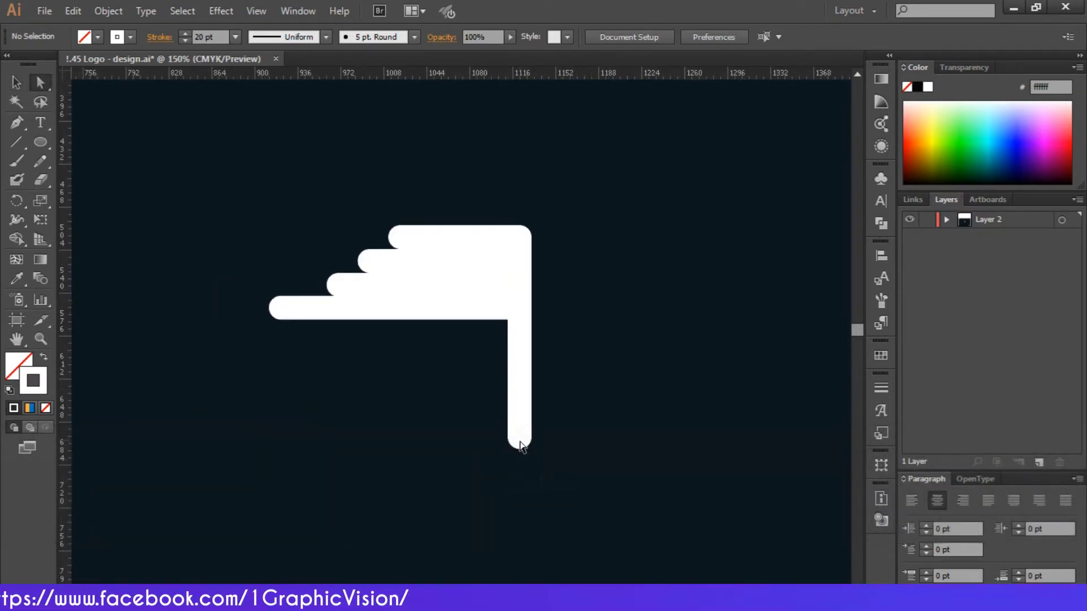
left_click_drag(521, 446, 520, 429)
left_click(605, 390)
key("ctrl+minus")
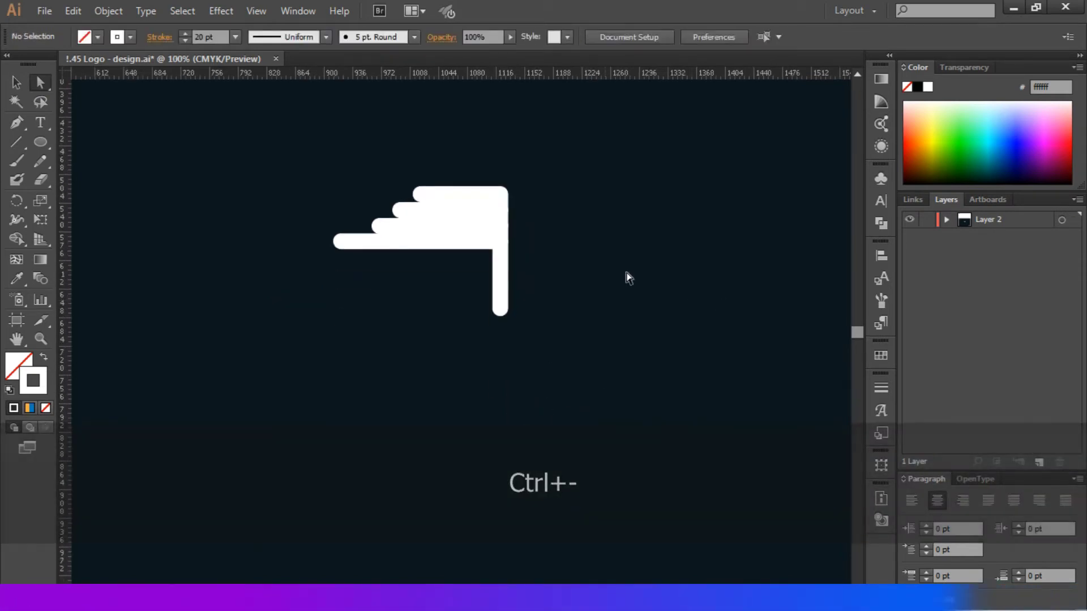
- Duplicate the whole stepped shape as a group, rotate the copy 180°, and place it diagonally below and left of the original
left_click(21, 83)
left_click_drag(295, 164, 477, 253)
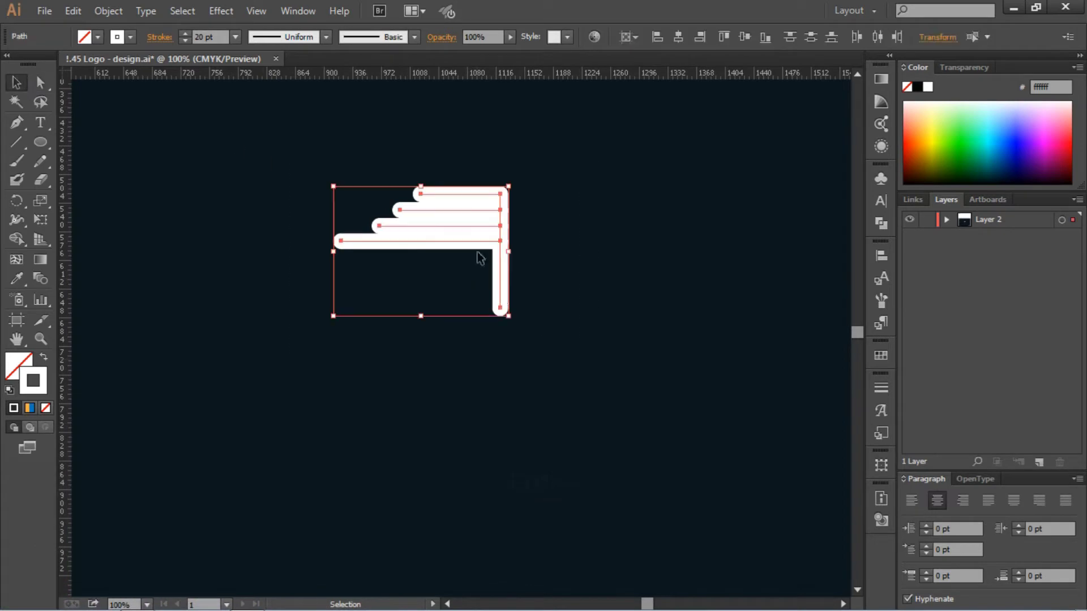
key("ctrl+c")
key("ctrl+v")
left_click_drag(549, 272, 351, 331)
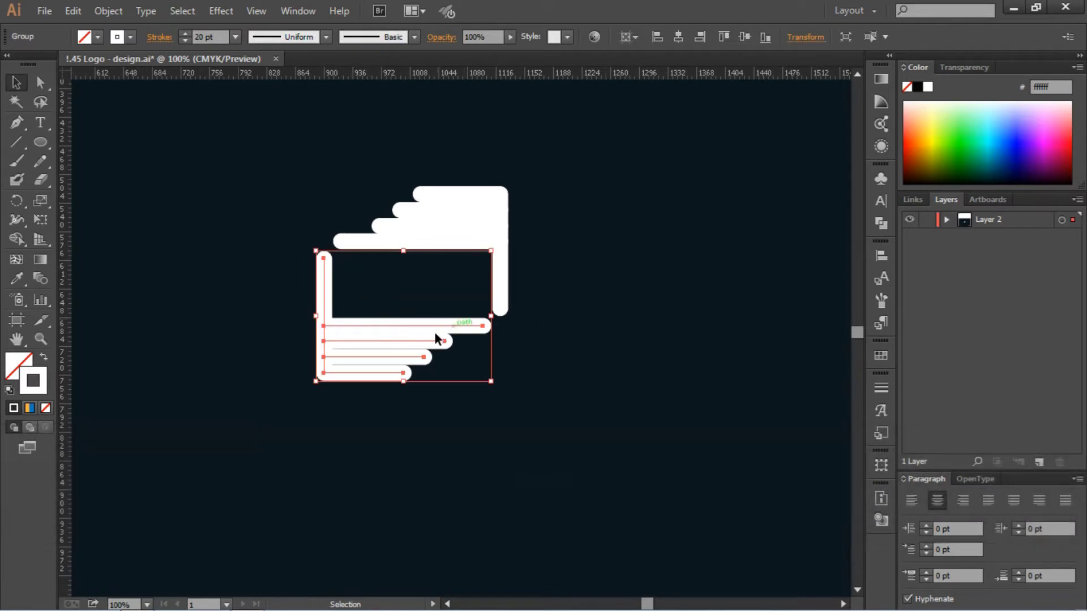
left_click_drag(435, 338, 370, 343)
left_click(570, 318)
left_click(592, 325)
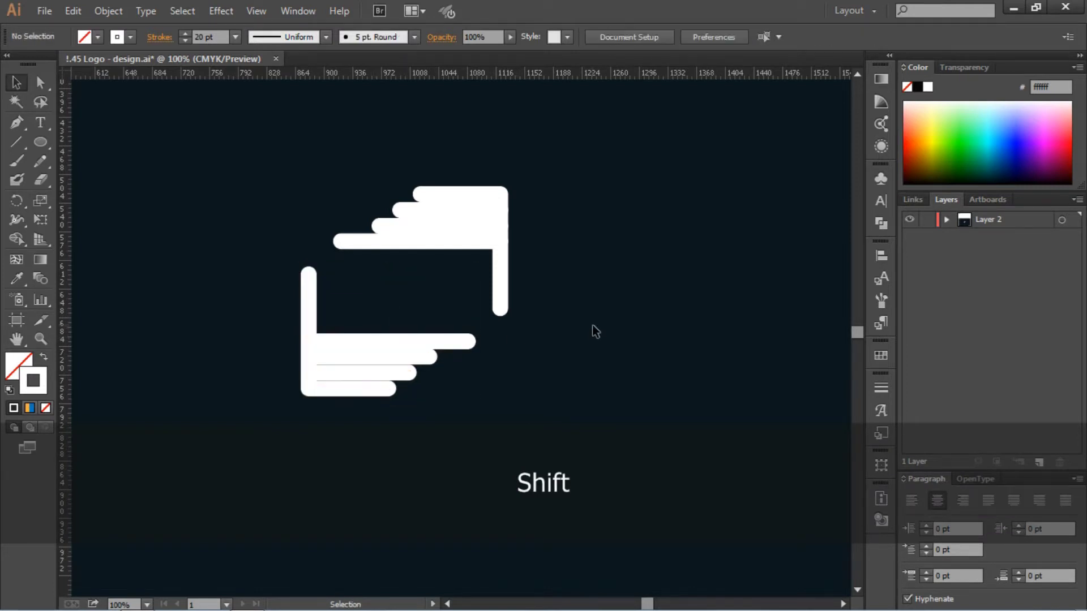
- Set the stroke weight of both stepped shapes to 22 pt
key("ctrl+0")
key("ctrl+equal")
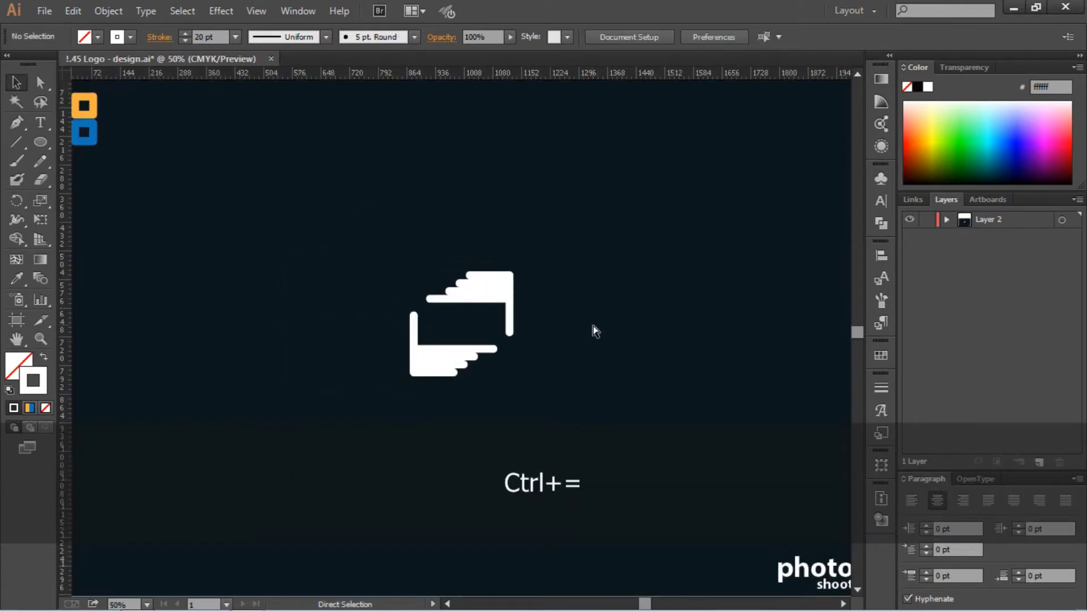
left_click_drag(345, 201, 603, 437)
double_click(204, 37)
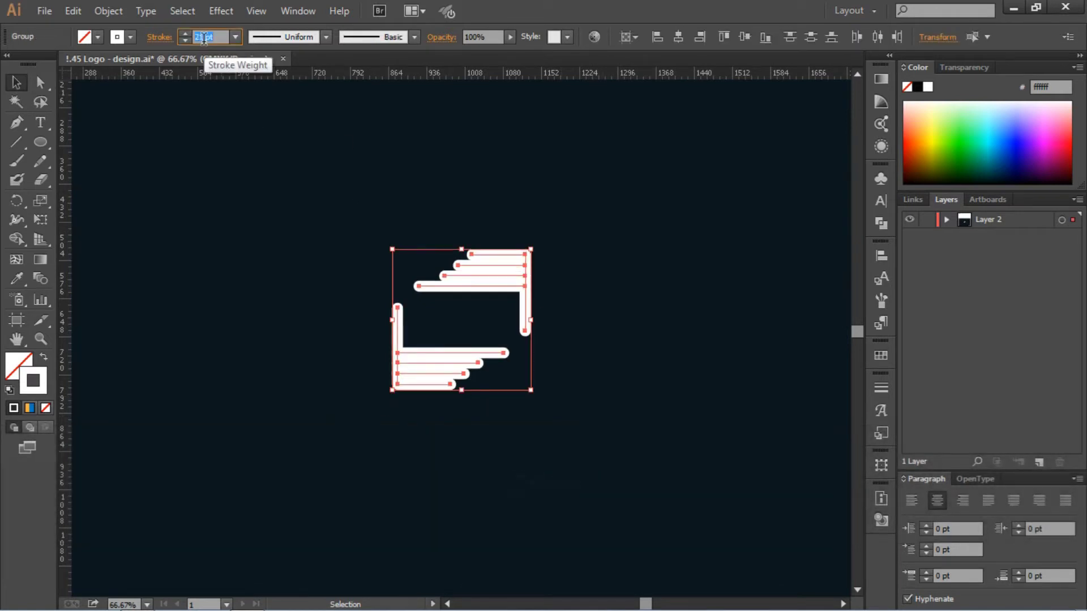
type("22")
key("Return")
left_click(297, 155)
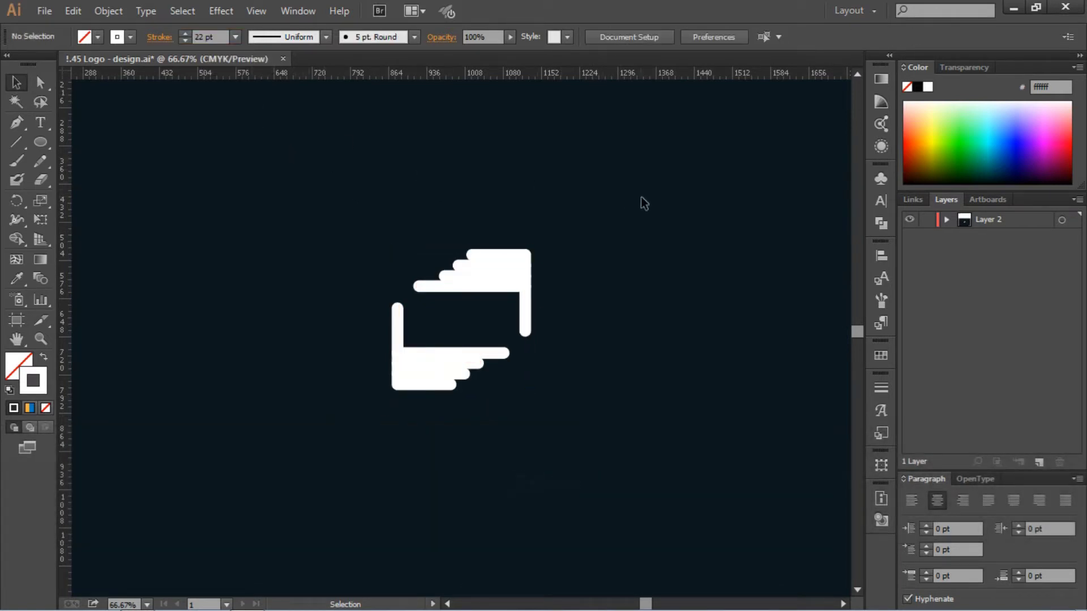
- Examine the bars of both stepped shapes up close for gaps between the strokes
key("ctrl+equal")
key("ctrl+equal")
key("ctrl+equal")
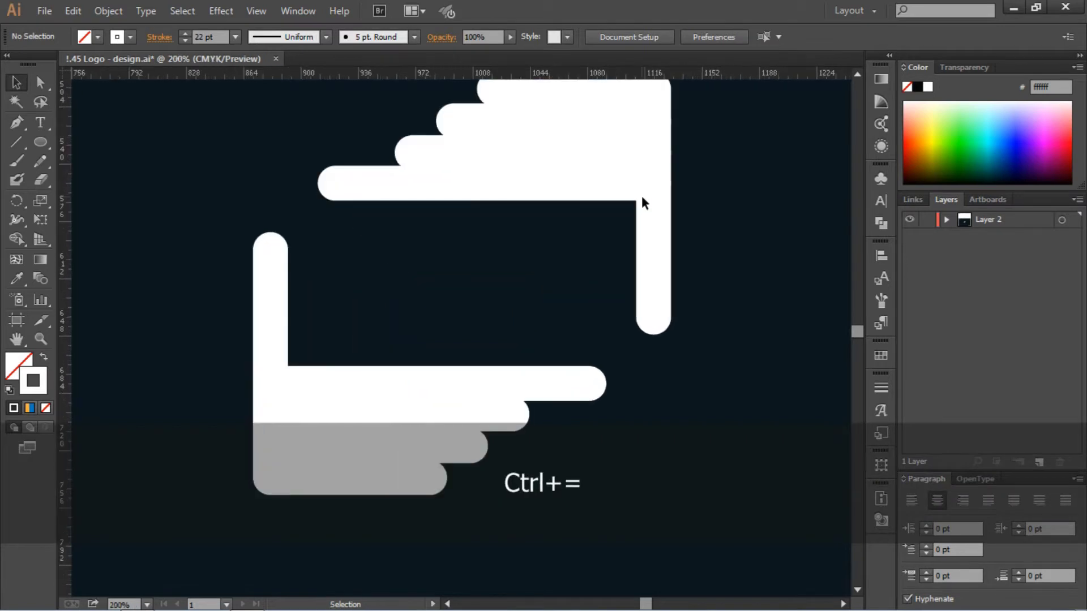
scroll(487, 280, "down", 5)
scroll(490, 281, "up", 8)
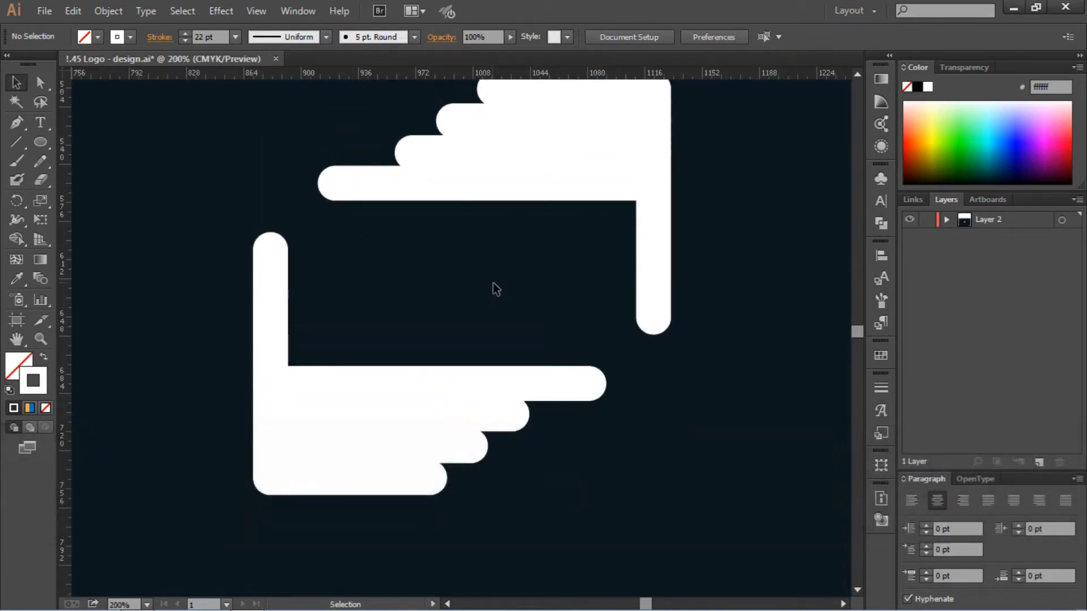
key("ctrl+minus")
key("ctrl+0")
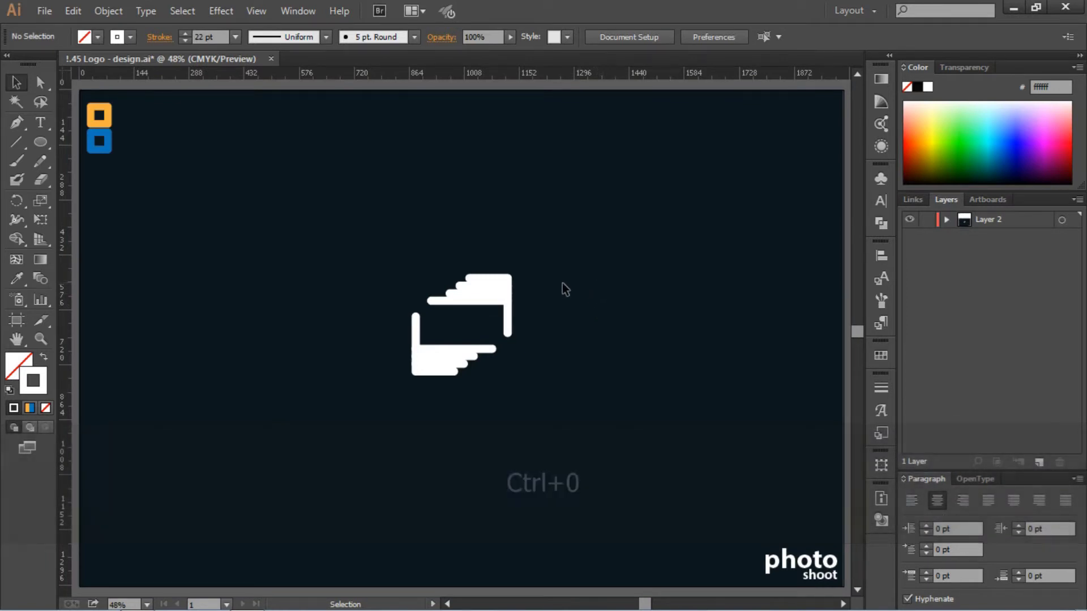
- Draw a small circle with the Ellipse tool and center it horizontally and vertically on the artboard
left_click(40, 142)
left_click_drag(298, 229, 307, 249)
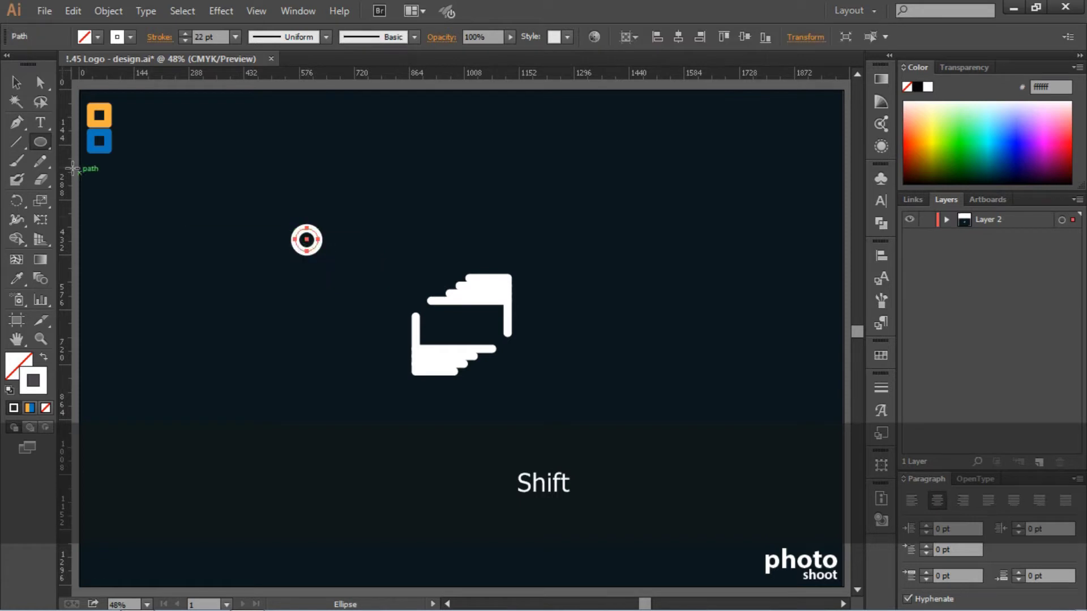
left_click(17, 82)
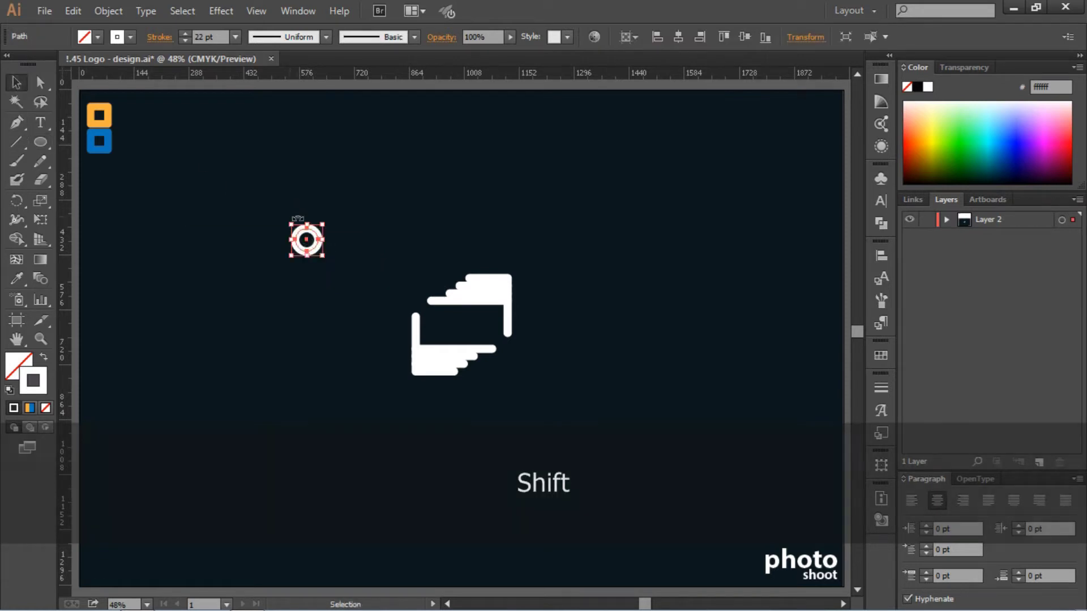
left_click(676, 37)
left_click(743, 37)
left_click(733, 168)
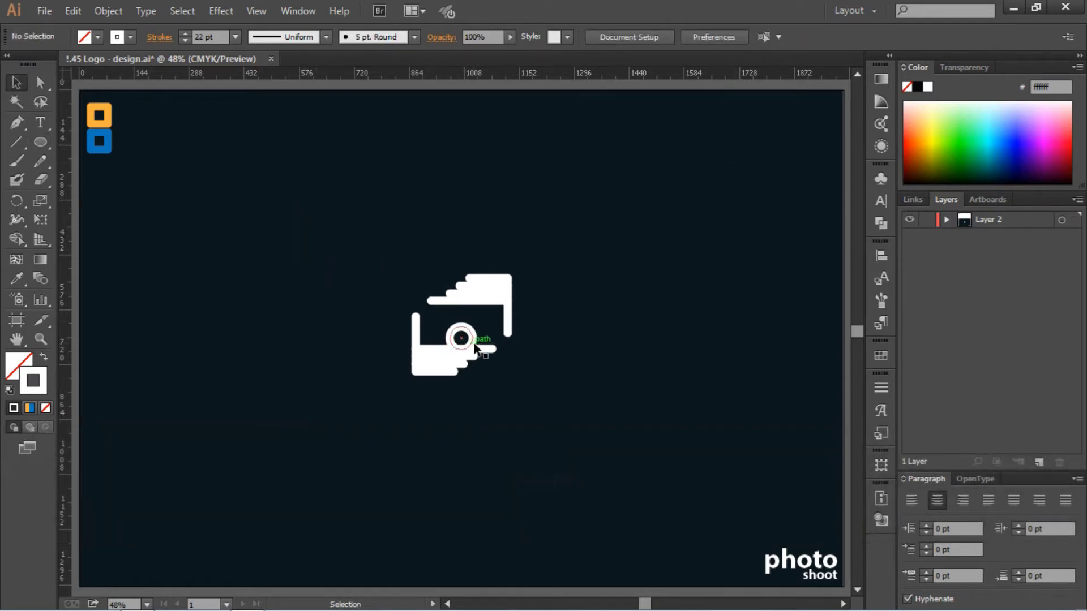
- Move the ring straight up into the middle of the gap between the two stepped shapes
left_click_drag(474, 347, 532, 328)
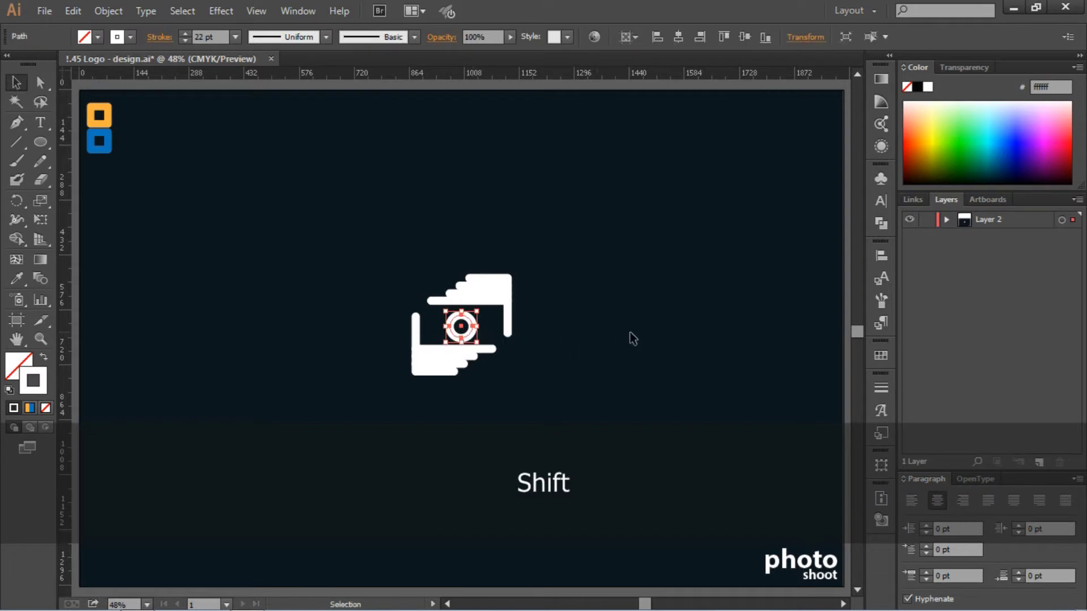
left_click(630, 339)
key("ctrl+equal")
key("ctrl+equal")
key("ctrl+equal")
key("ctrl+equal")
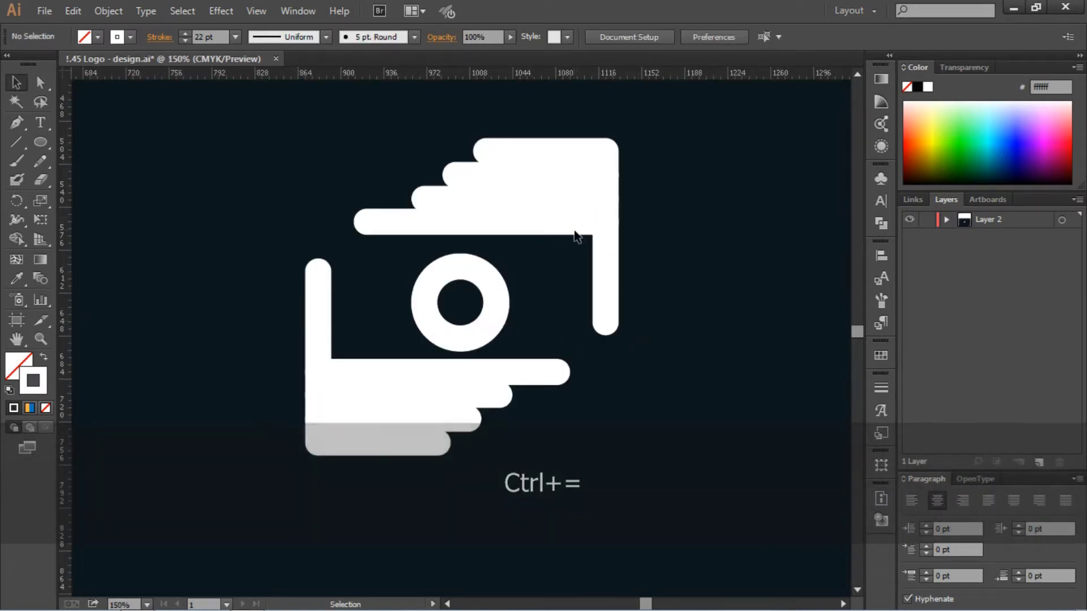
- Group the two stepped shapes together and center the group horizontally on the artboard
left_click(576, 225)
left_click(402, 396, "shift")
right_click(403, 399)
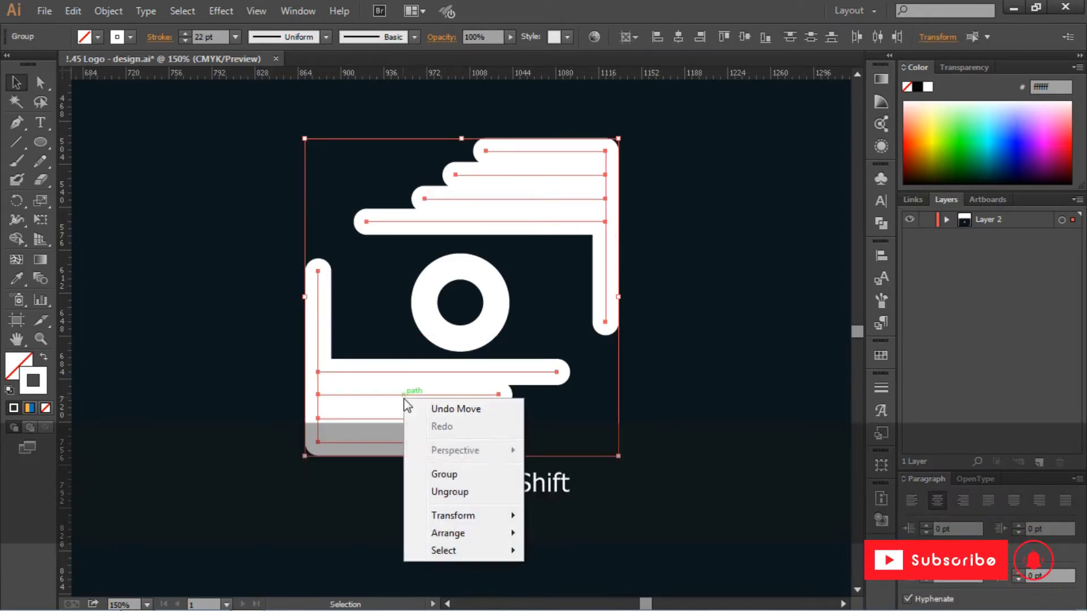
left_click(452, 474)
left_click(679, 37)
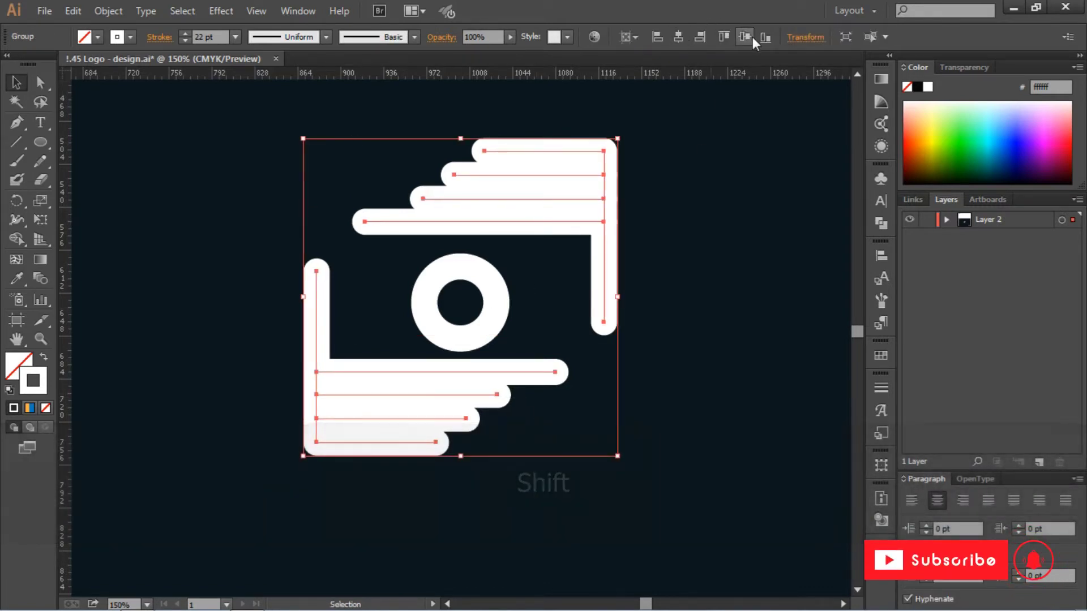
- Center the grouped stepped shapes and the ring vertically on the artboard
left_click(746, 36)
left_click(494, 304)
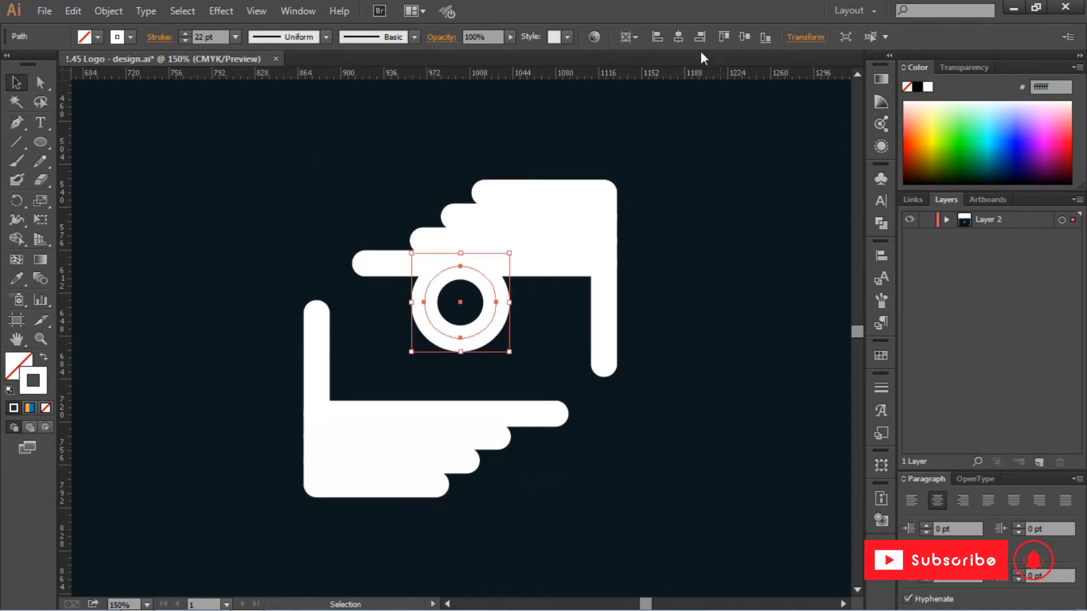
left_click(745, 36)
left_click(732, 193)
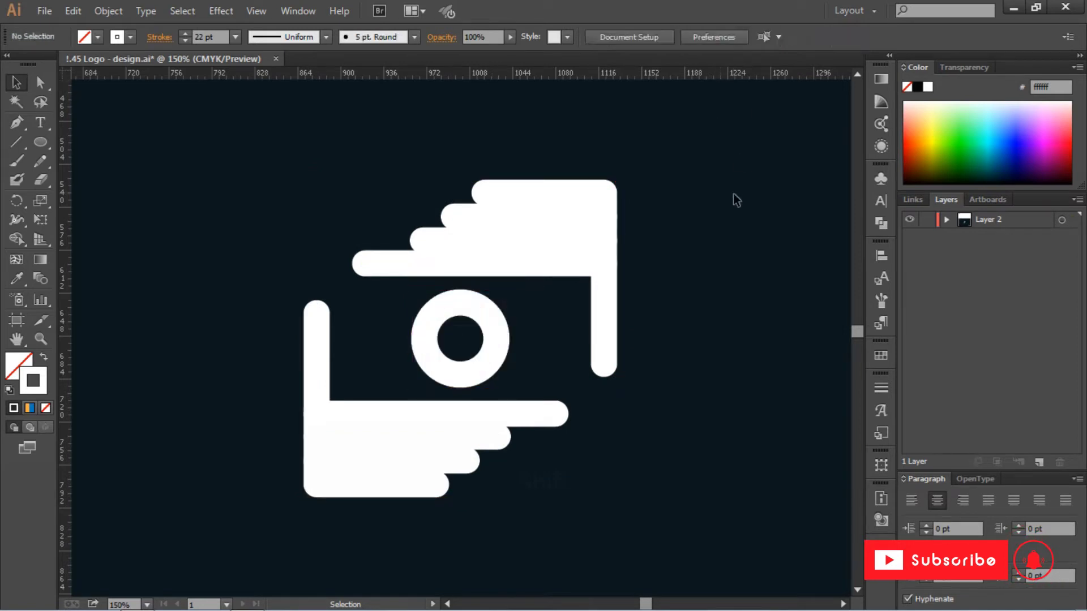
- Move the "photo shoot" text beneath the emblem and nudge it into line with it
key("ctrl+0")
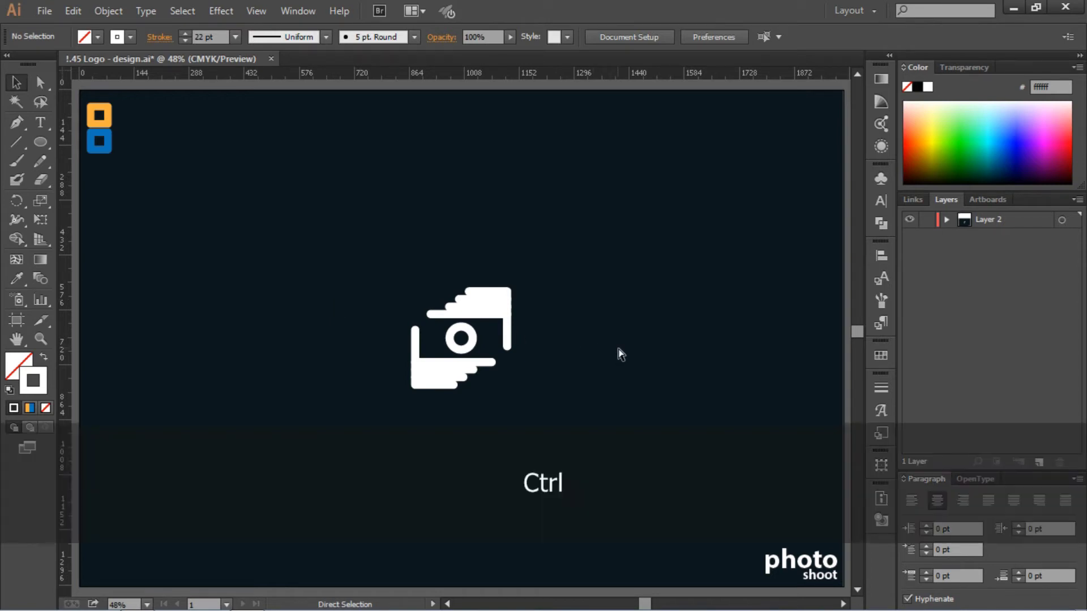
key("ctrl+equal")
key("ctrl+0")
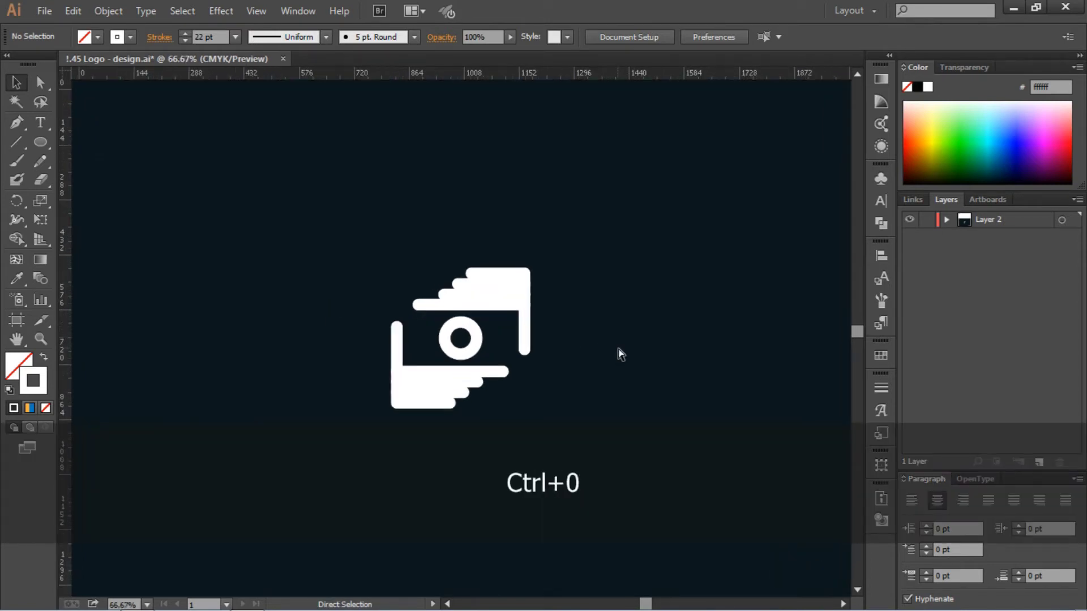
left_click(821, 568)
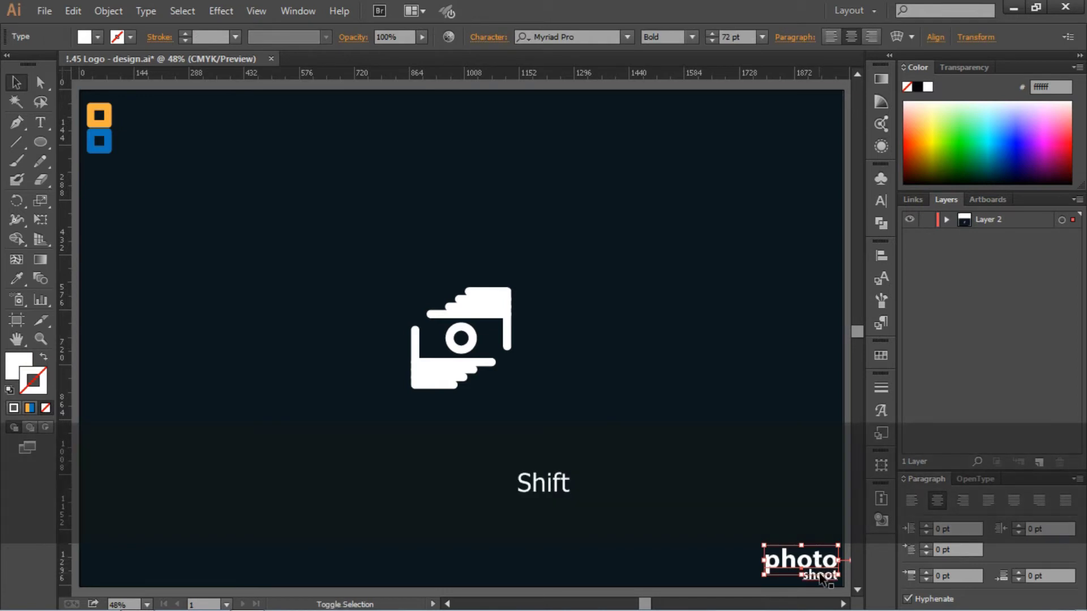
left_click_drag(821, 573, 482, 450)
key("Right")
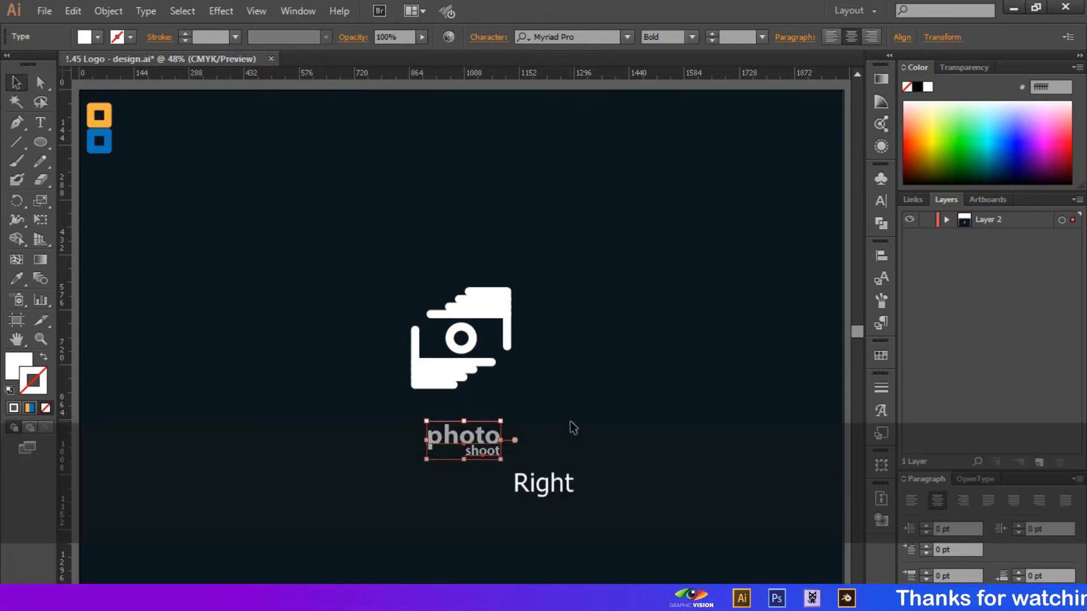
key("Up")
key("Up")
key("Up")
key("Up")
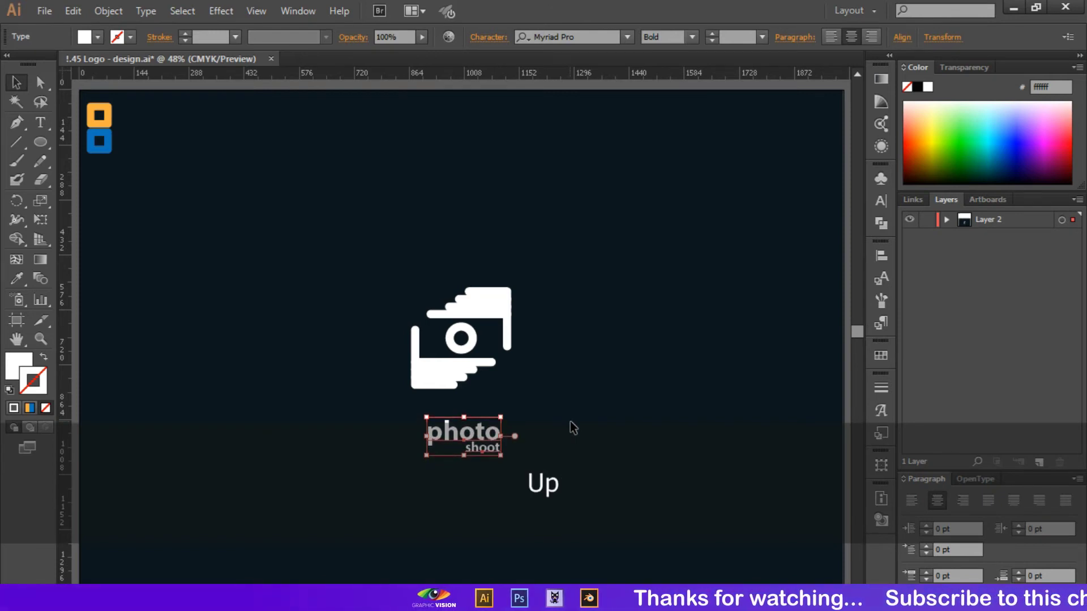
- Scale the stepped shapes and the ring down together about their center to roughly the width of the text
left_click(478, 339)
left_click(477, 339, "shift")
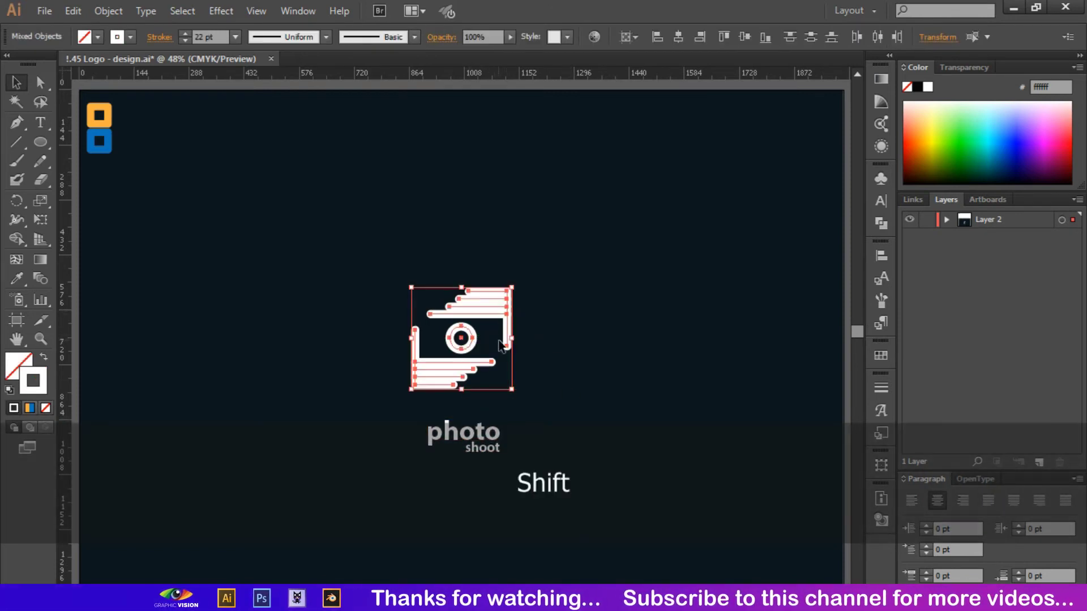
left_click_drag(512, 286, 508, 302)
- Set the stroke weight of the stepped shapes and the ring to 18 pt
left_click(225, 35)
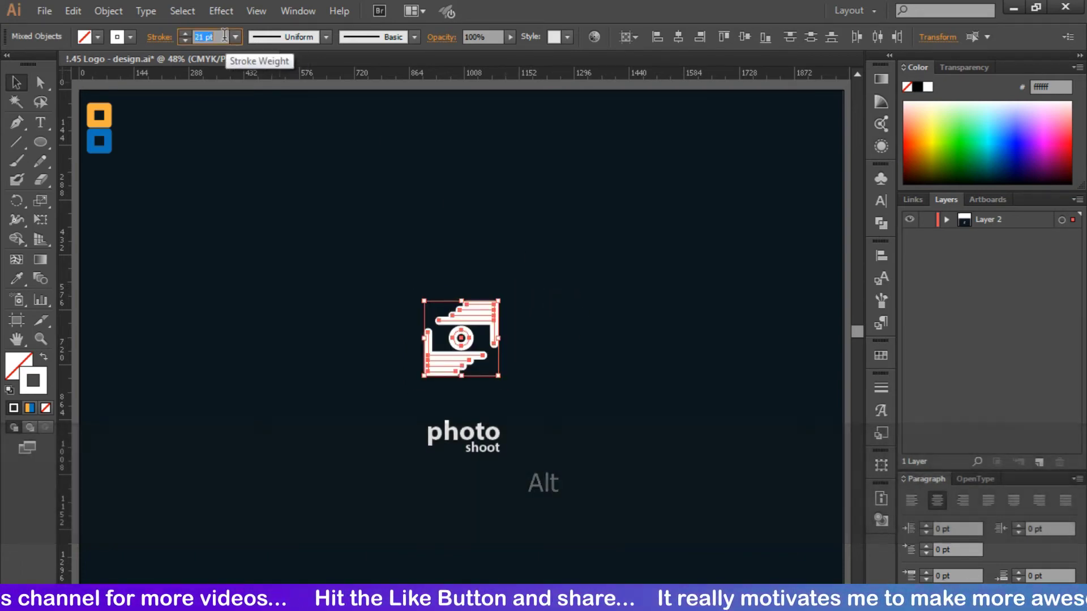
key("Down")
key("Down")
key("Down")
key("Down")
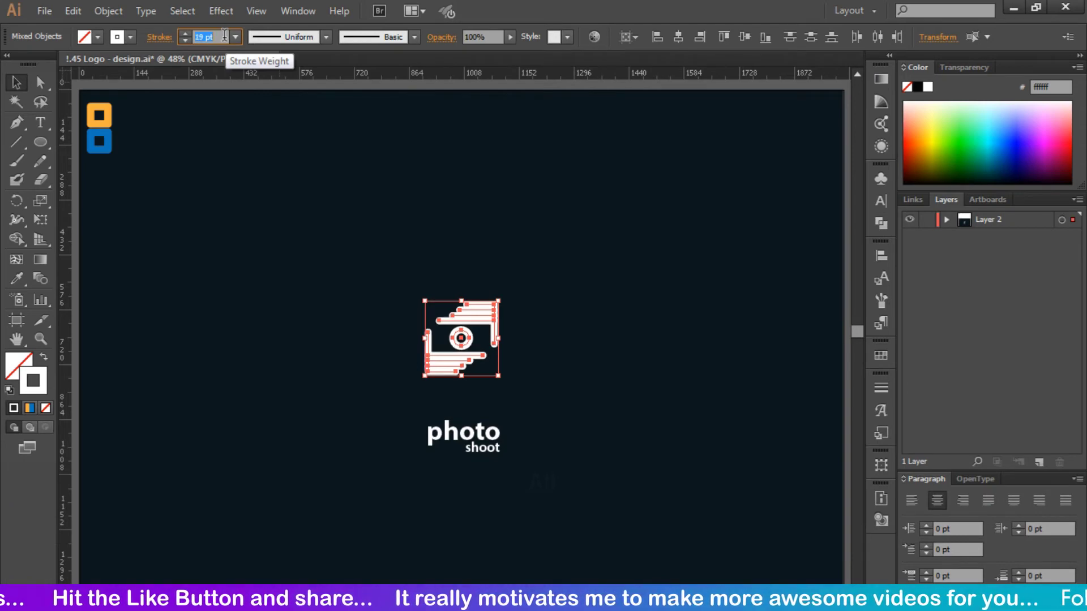
left_click(337, 163)
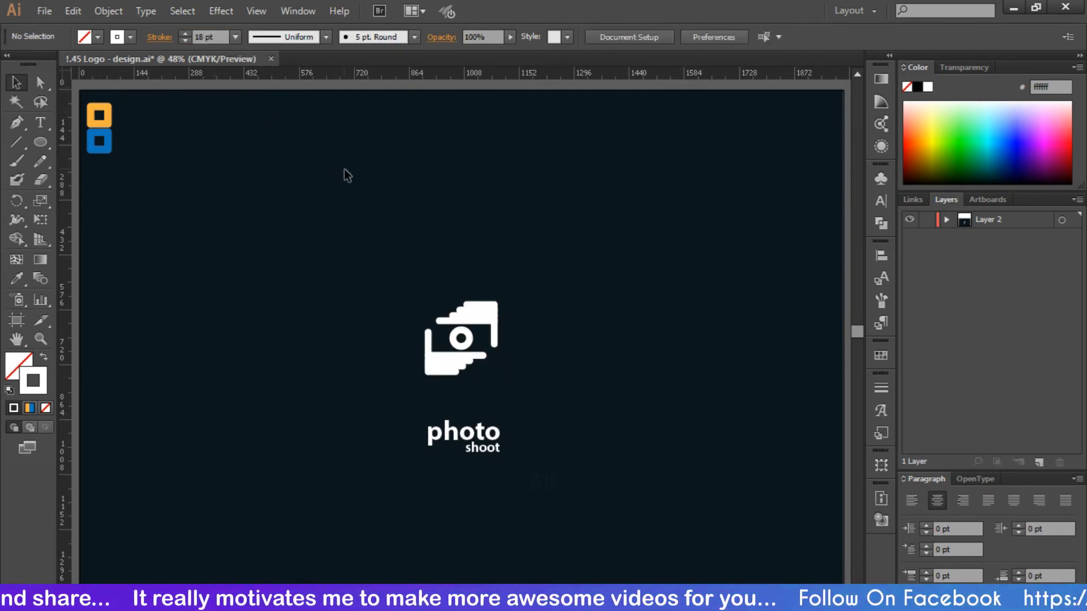
- Ungroup the two stepped shapes so that each one can be selected separately
key("ctrl+equal")
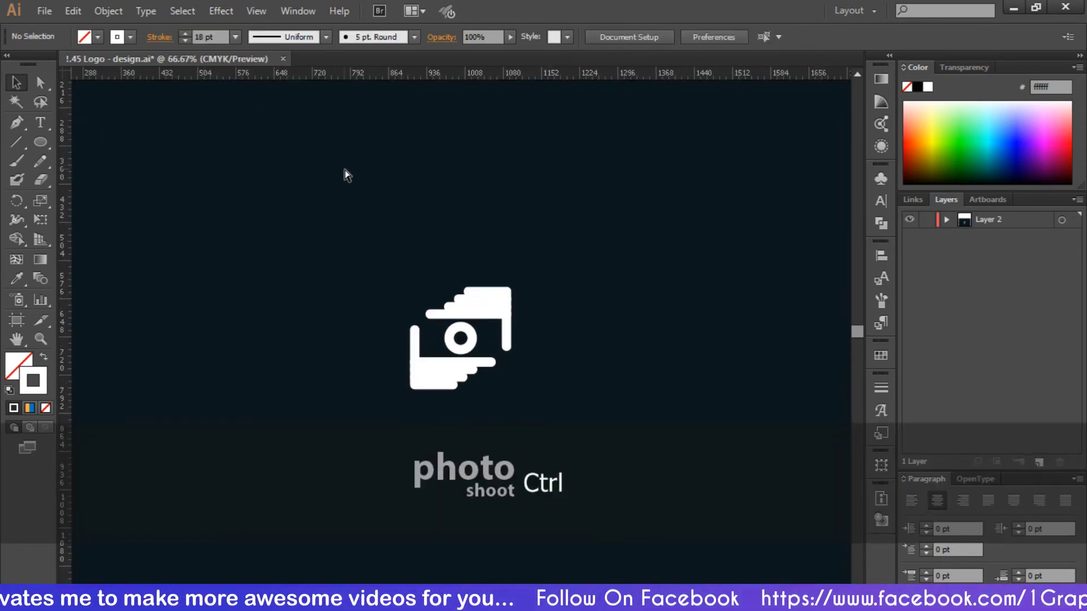
key("ctrl+0")
left_click(485, 318)
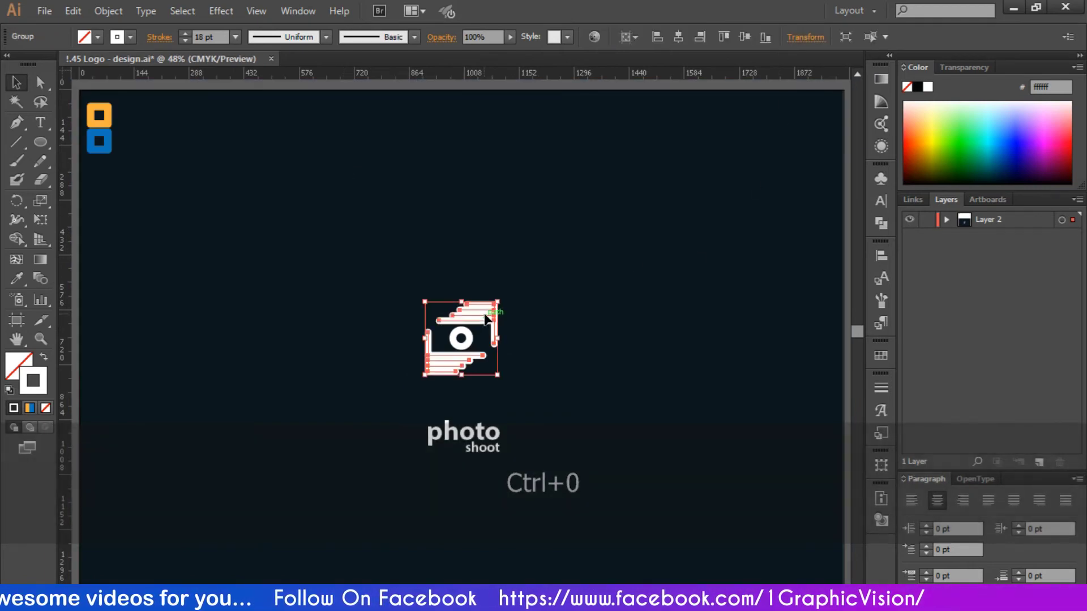
right_click(496, 311)
left_click(539, 407)
left_click(586, 379)
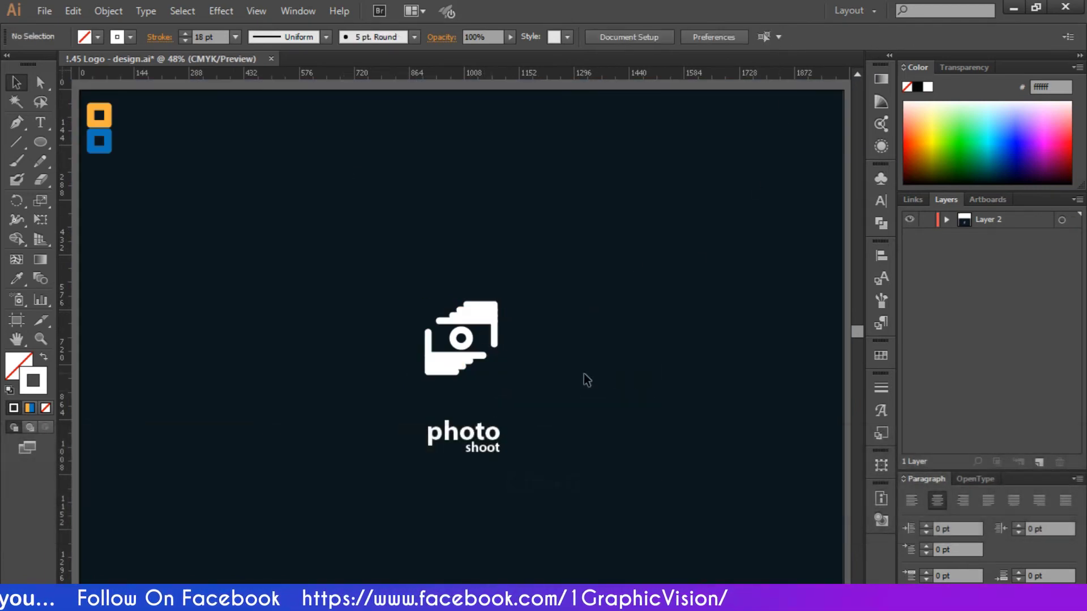
- Set the stroke weight of the orange and blue color sample squares to 18 pt
left_click(485, 324)
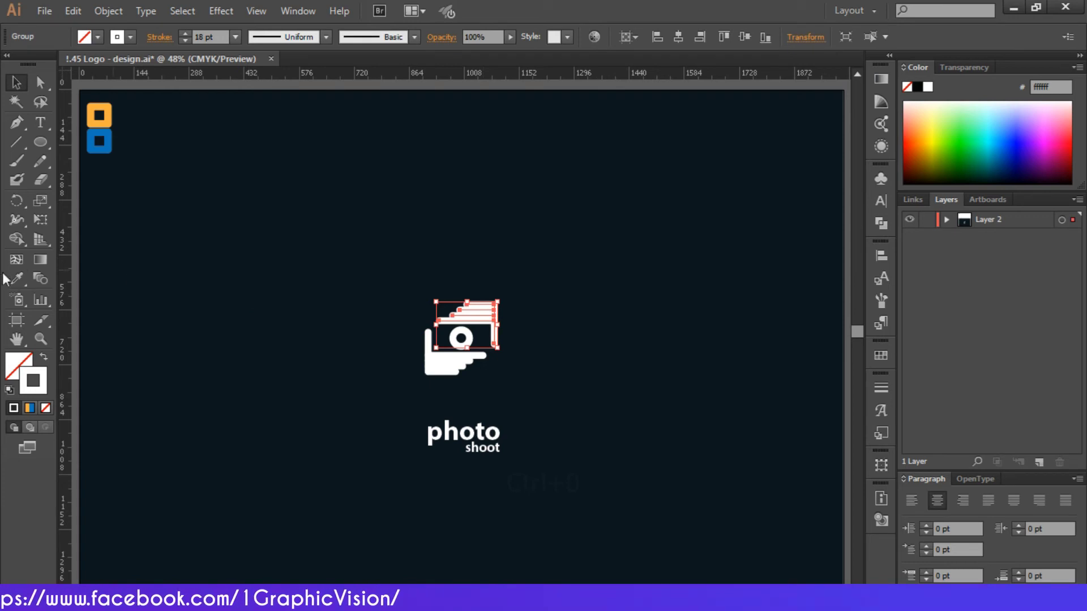
left_click_drag(141, 114, 102, 165)
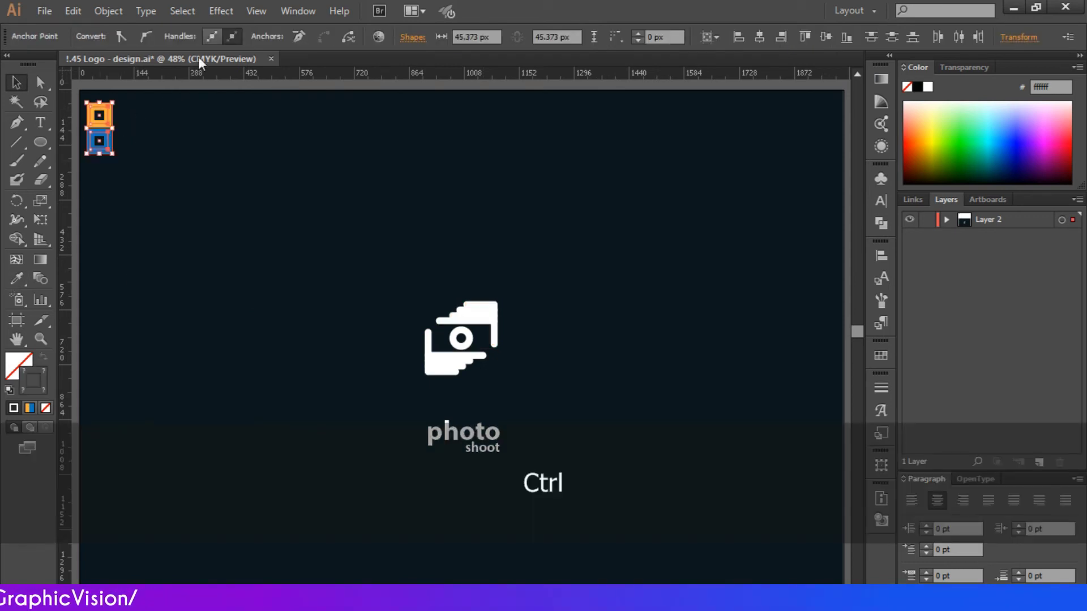
left_click(204, 135)
left_click_drag(148, 106, 104, 169)
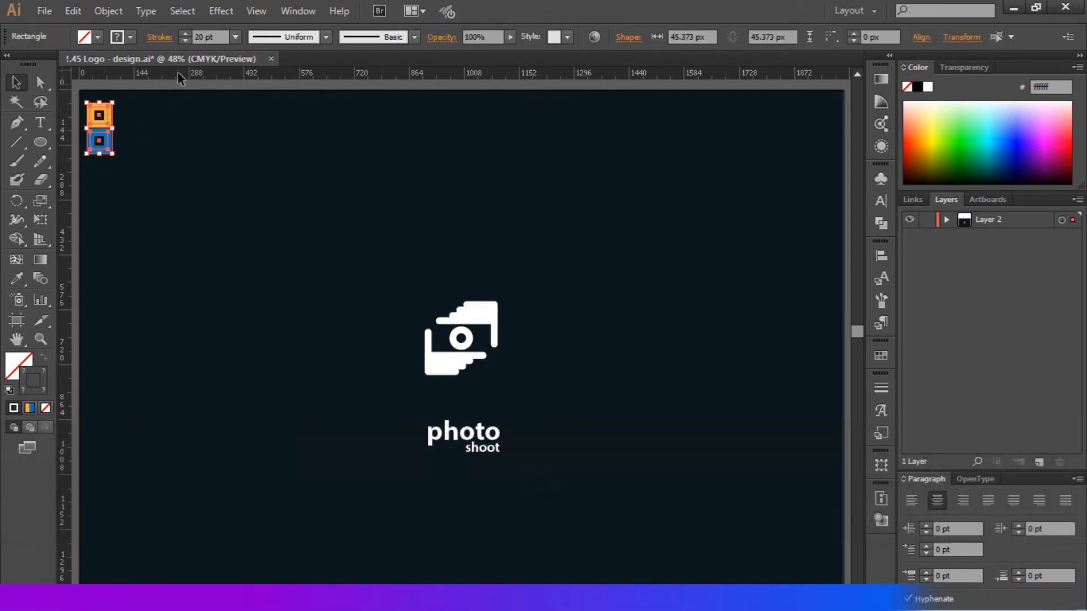
left_click(210, 37)
left_click(223, 160)
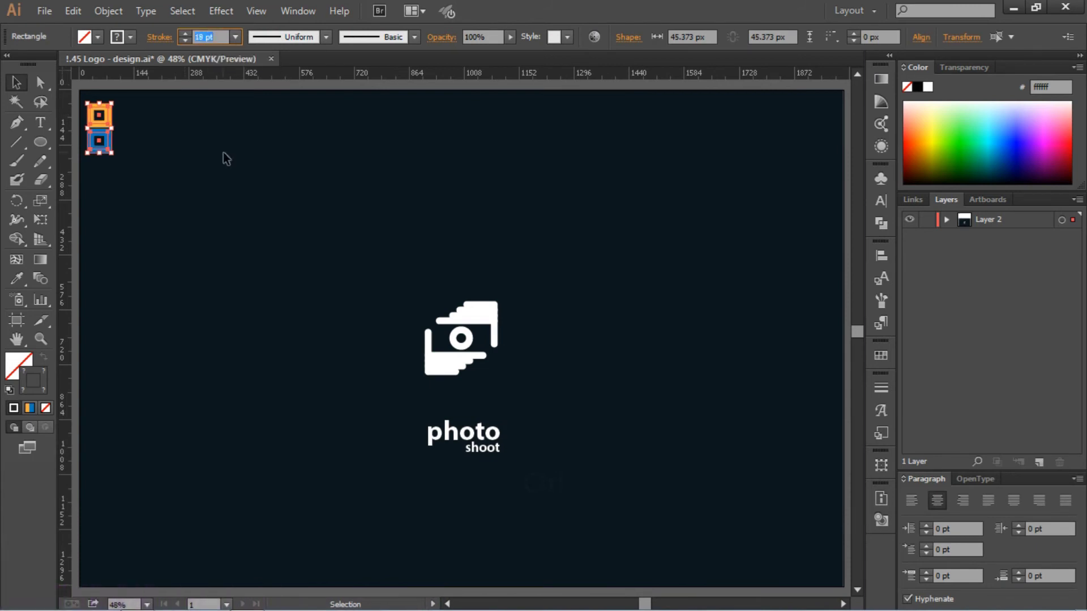
- Color the upper stepped shape blue and the lower one orange by sampling the color squares with the Eyedropper
left_click(463, 313)
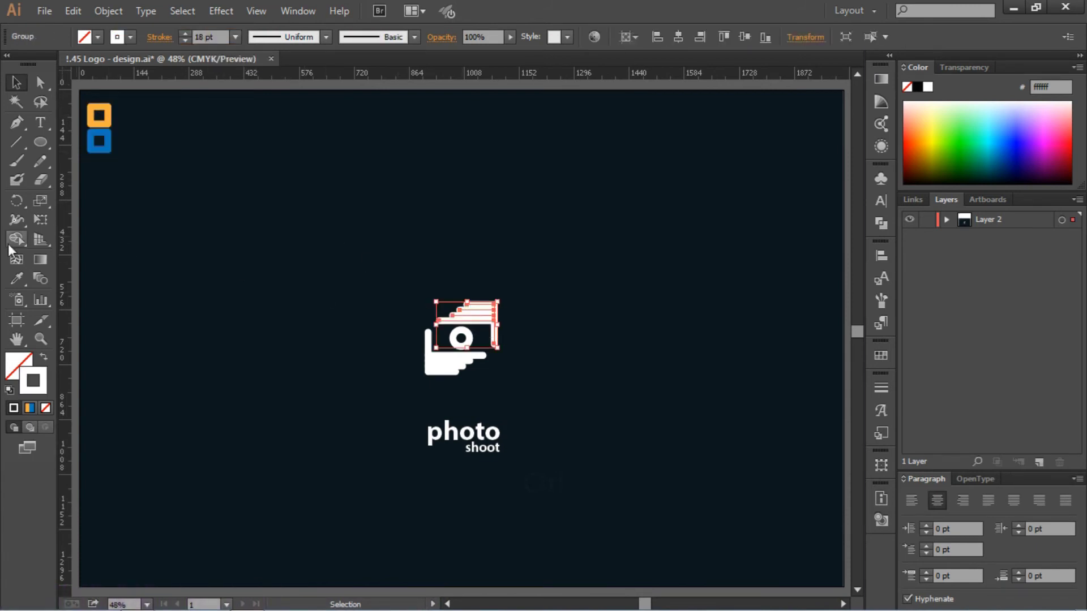
left_click(16, 278)
left_click(108, 135)
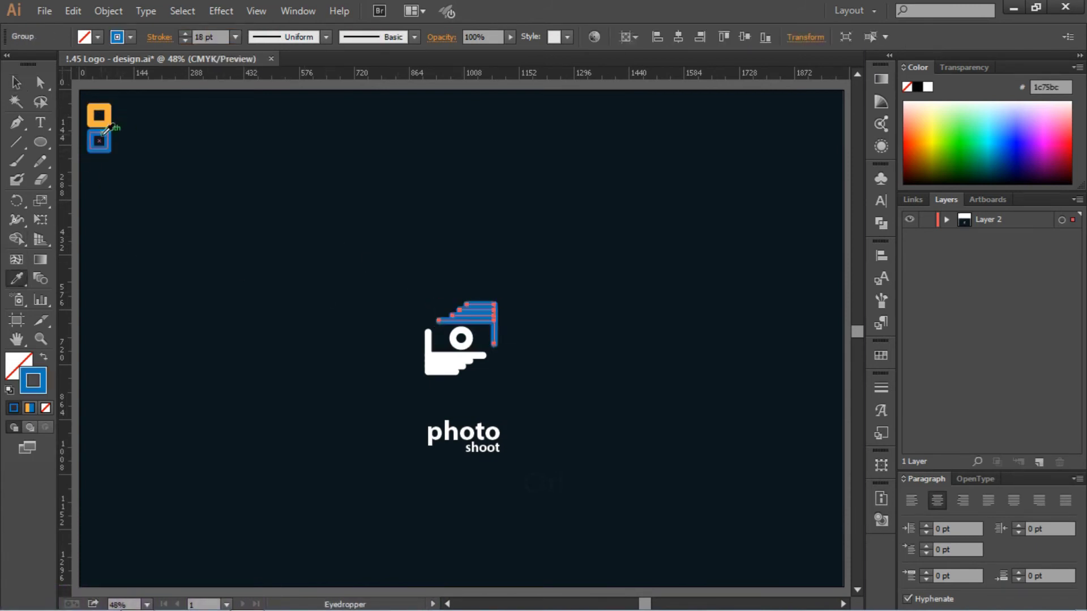
key("ctrl")
left_click(426, 365, "ctrl")
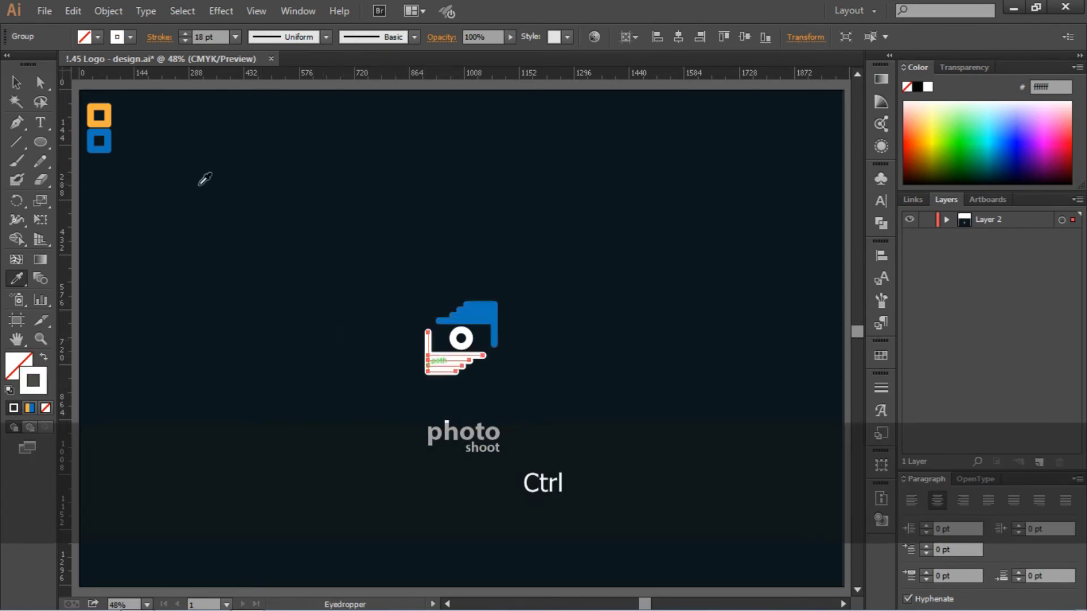
left_click(111, 114)
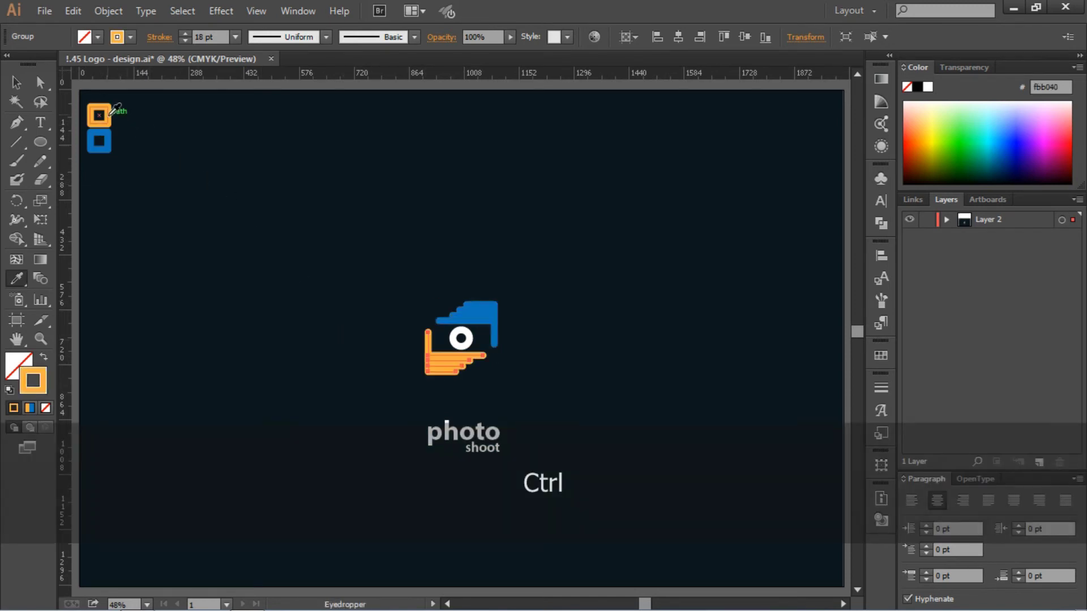
left_click(269, 168, "ctrl")
- Apply the orange-to-blue linear gradient to the ring's stroke
left_click(471, 334, "ctrl")
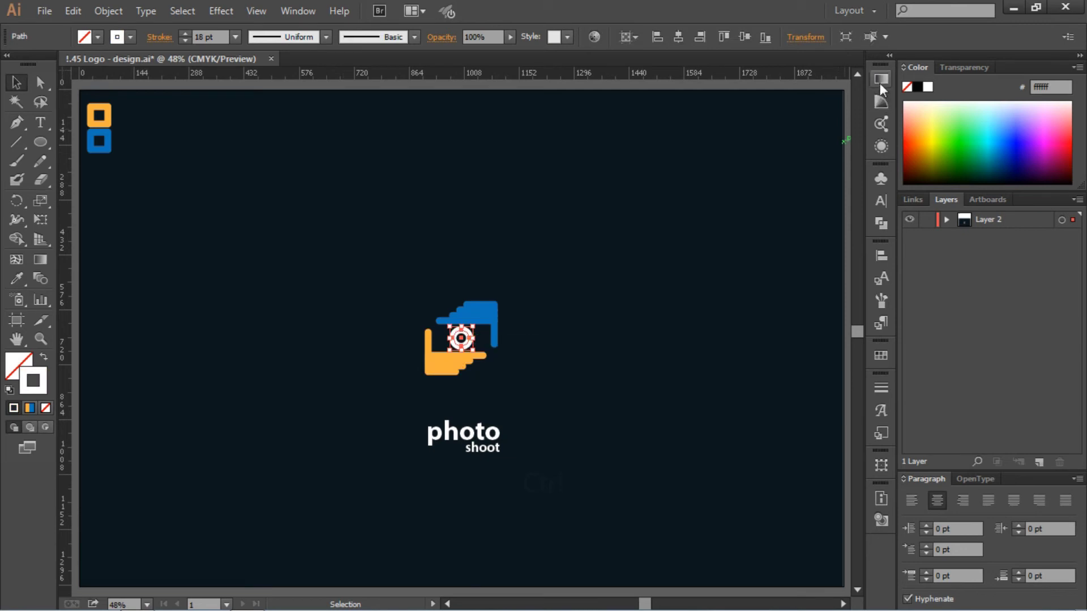
left_click(880, 80)
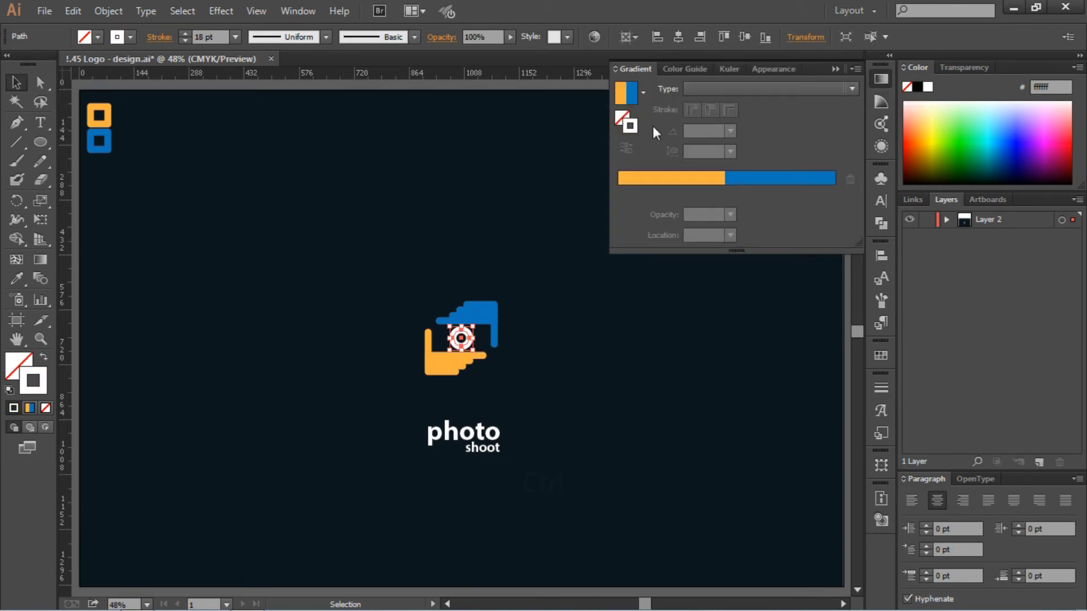
left_click(651, 175)
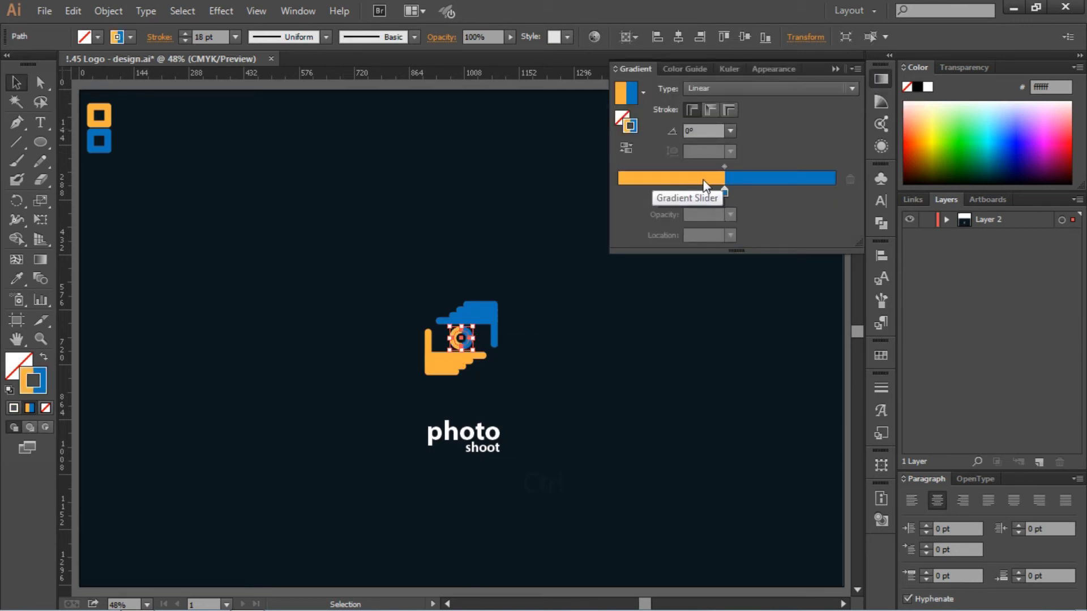
- Set both the blue and orange gradient stops of the ring to a location of 50%
left_click_drag(728, 193, 755, 196)
left_click(724, 192)
left_click_drag(704, 196, 718, 201)
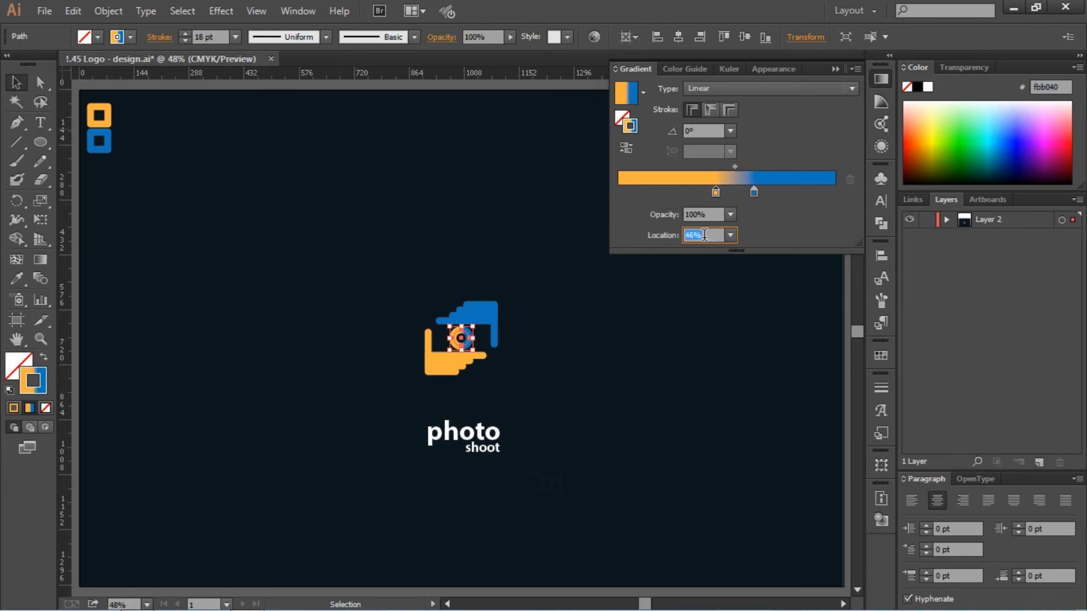
left_click(752, 192)
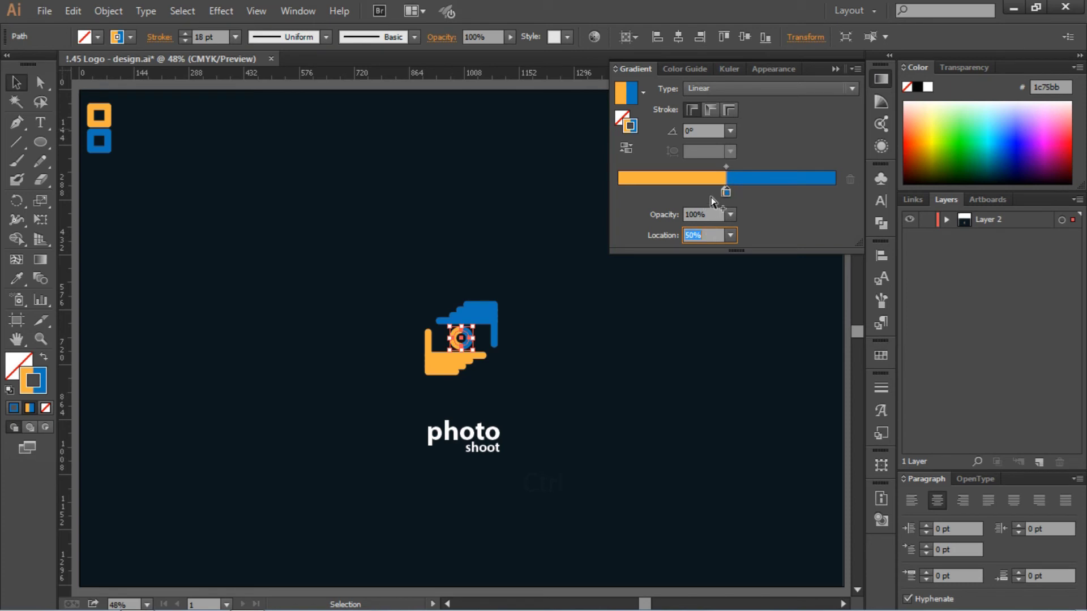
left_click(724, 193)
- Keep the ring's stroke gradient linear and set its angle to -90°
left_click(709, 89)
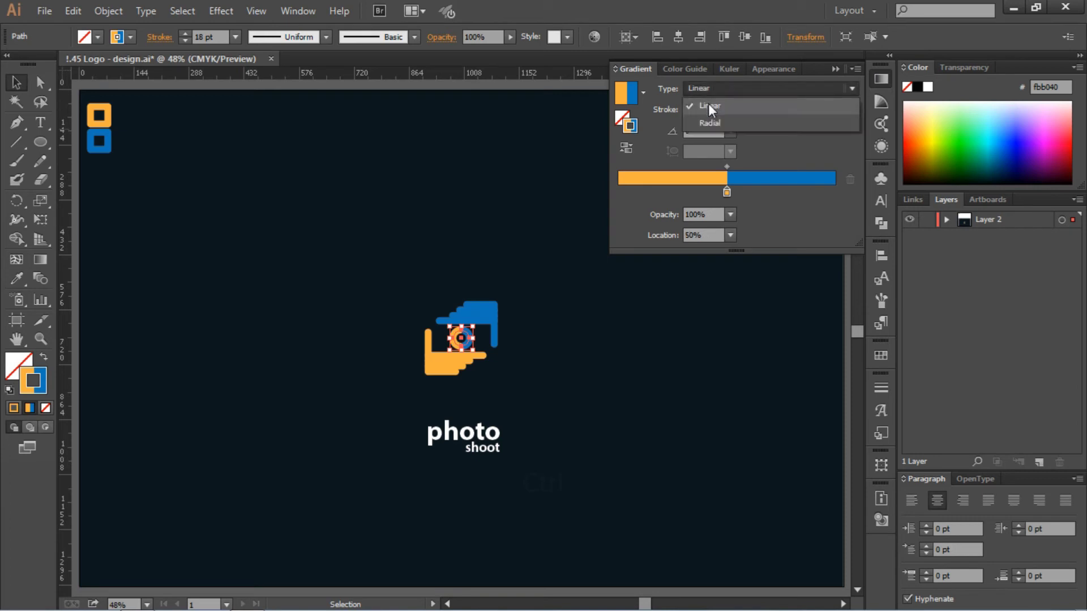
left_click(701, 99)
left_click(730, 131)
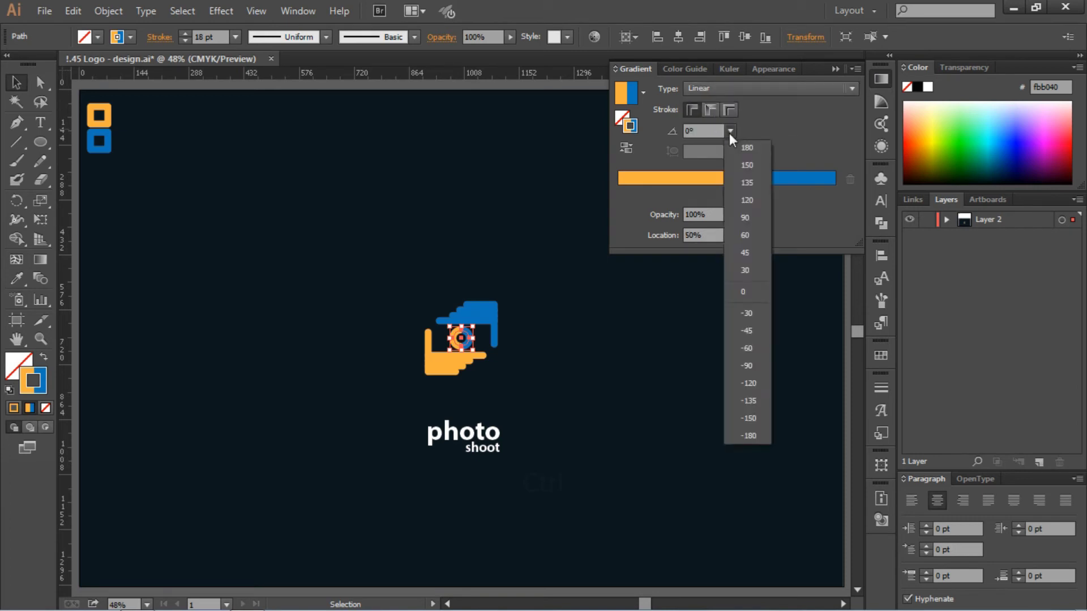
left_click(747, 365)
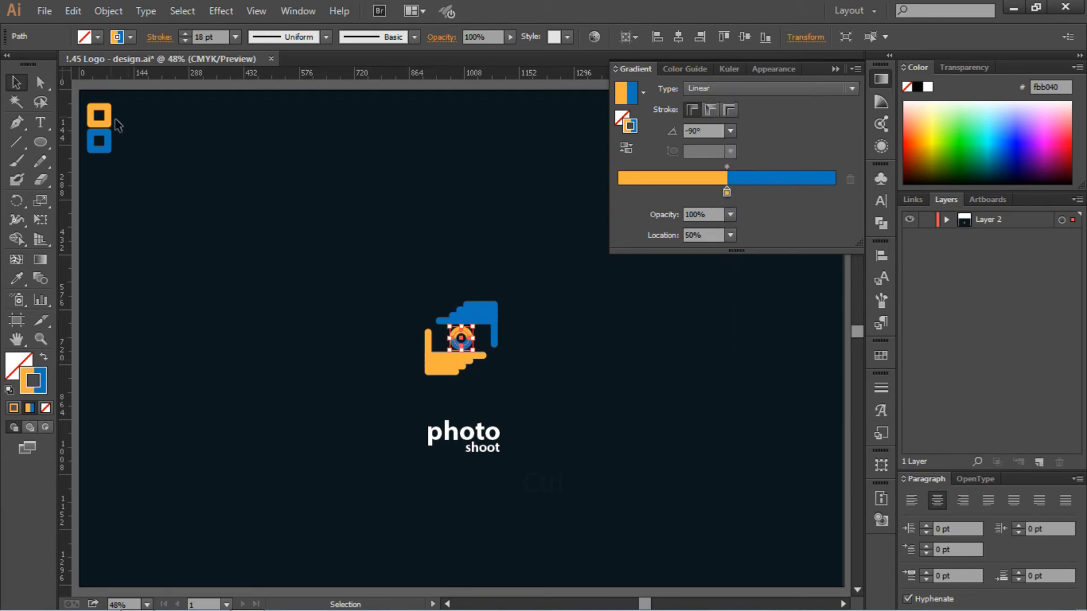
left_click(331, 182)
- Group the two stepped shapes and the ring into one emblem
left_click_drag(380, 258, 517, 389)
right_click(484, 335)
left_click(502, 436)
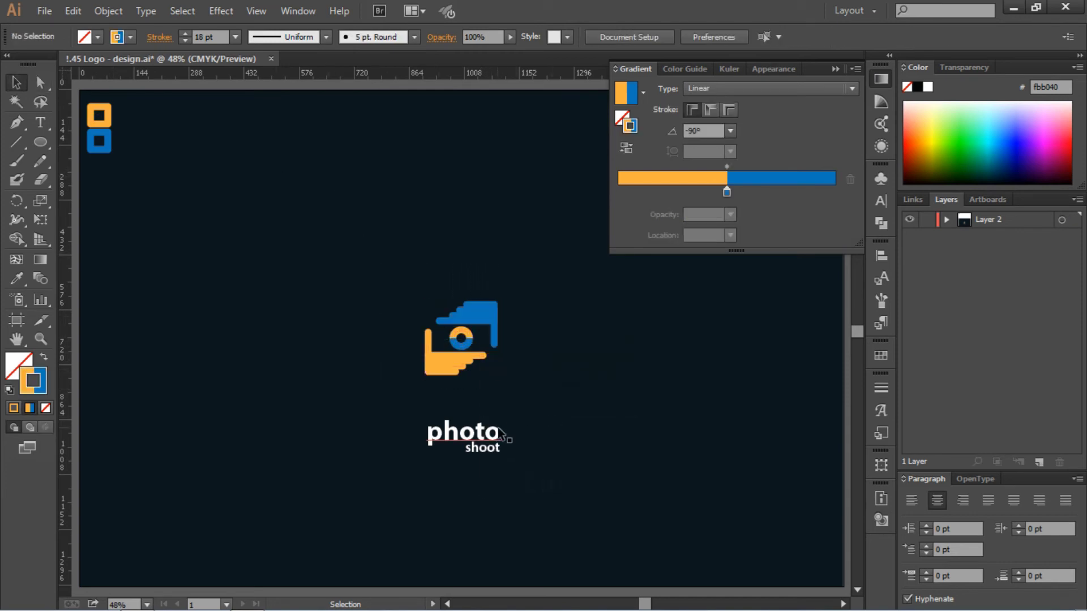
- Move the "photo shoot" text straight up to sit close beneath the emblem
left_click(481, 438)
left_click_drag(481, 439, 478, 393)
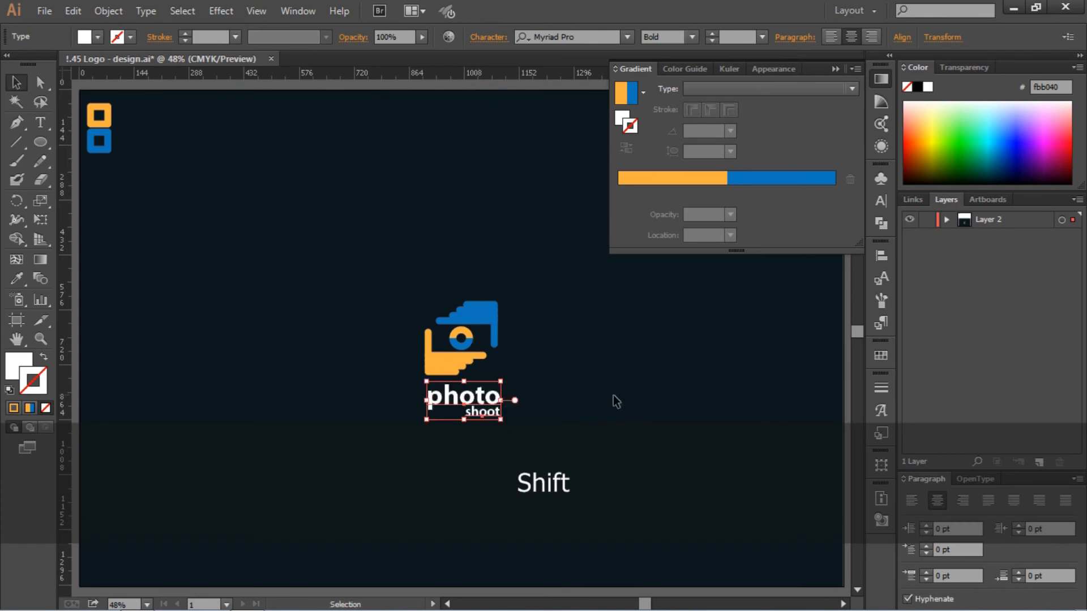
left_click(614, 400)
- Group the emblem with the "photo shoot" text and center the group horizontally and vertically on the artboard
left_click(459, 399)
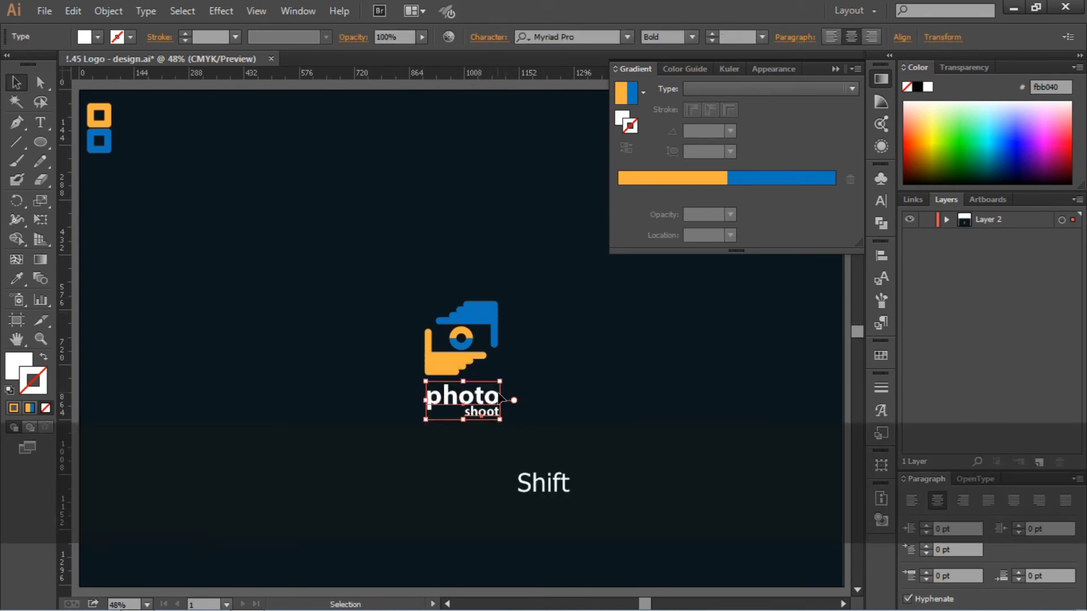
left_click(492, 308, "shift")
key("ctrl+g")
left_click(835, 69)
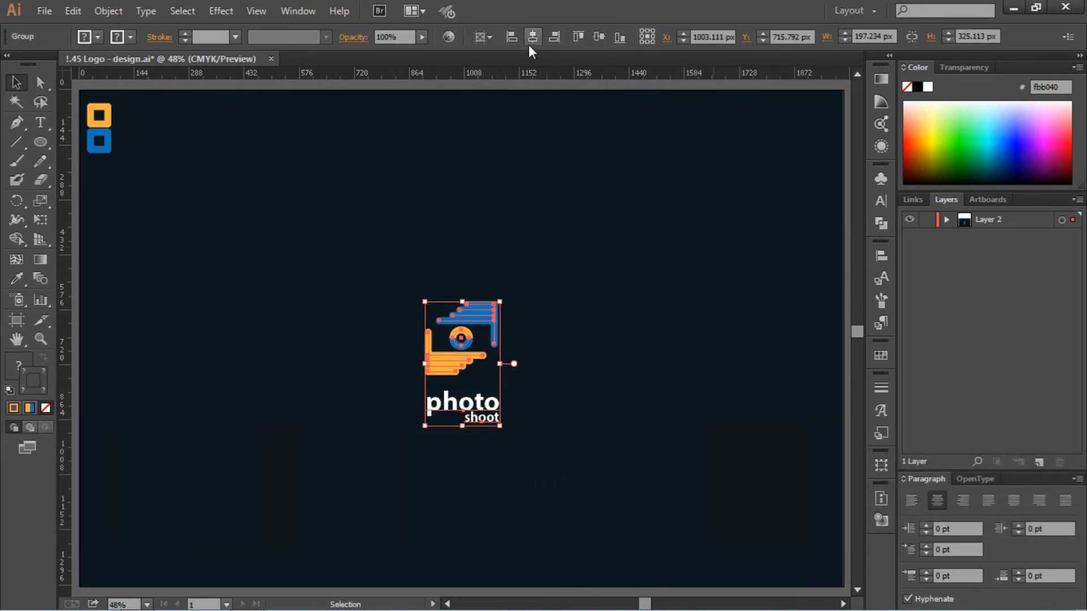
left_click(532, 38)
left_click(599, 37)
left_click(717, 257)
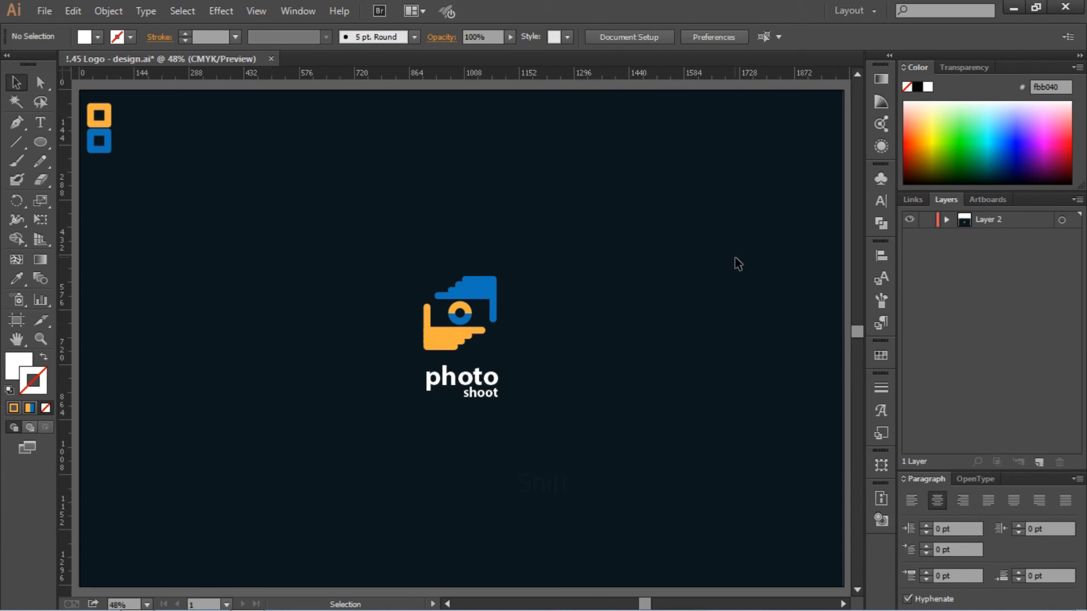